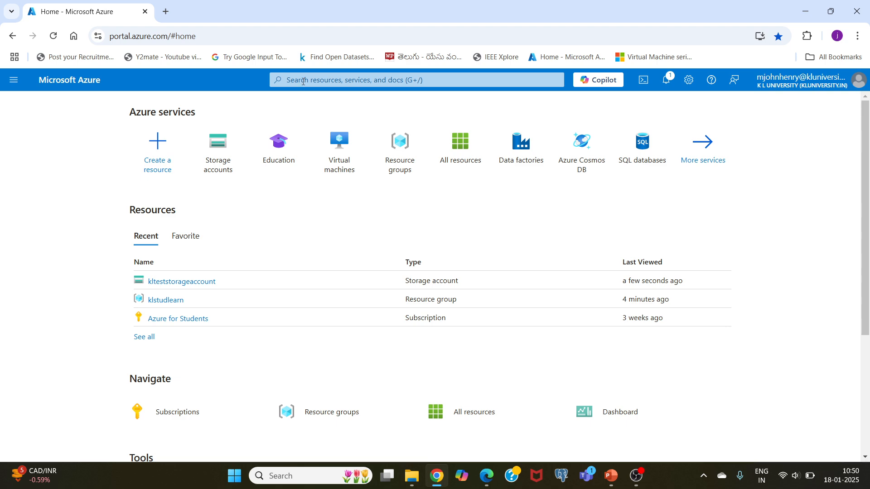
Find the Storage accounts service by searching for "stora" and start creating a new storage account.
left_click(303, 82)
type("stor")
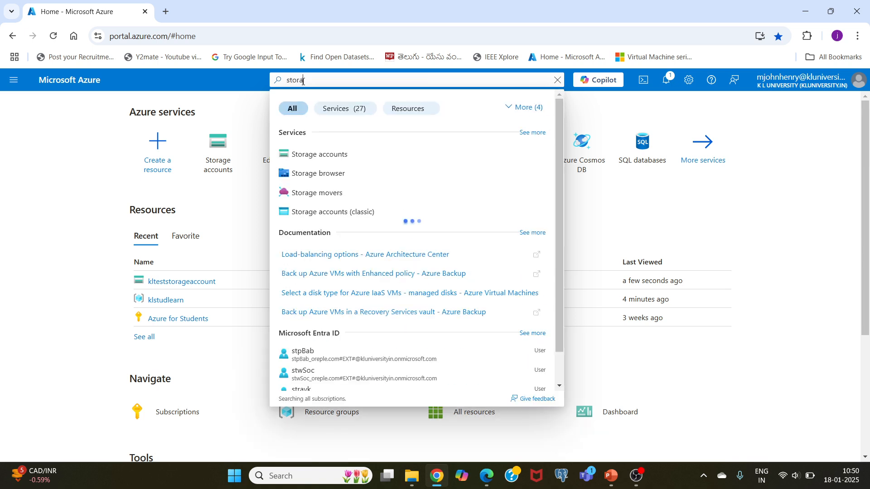
type("a")
left_click(304, 157)
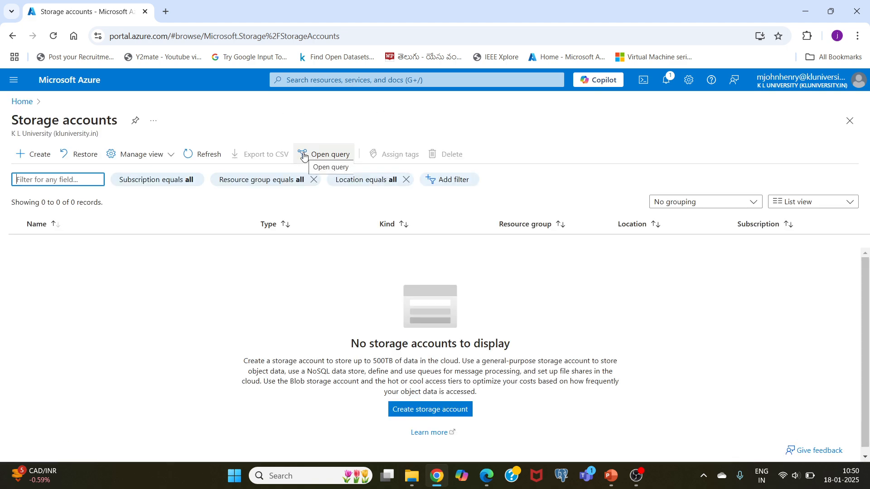
left_click(44, 158)
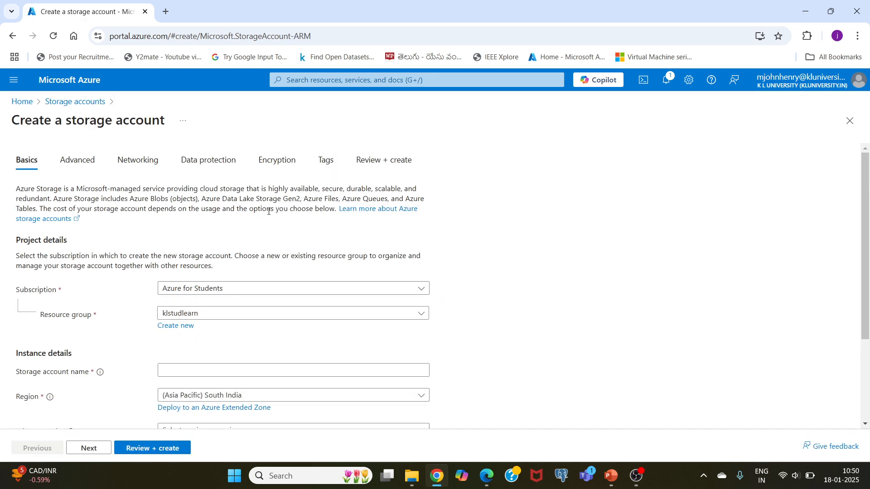
Select the Azure for Students subscription and keep klstudlearn as the resource group, dismissing the creation of a new group.
scroll(515, 179, "down", 3)
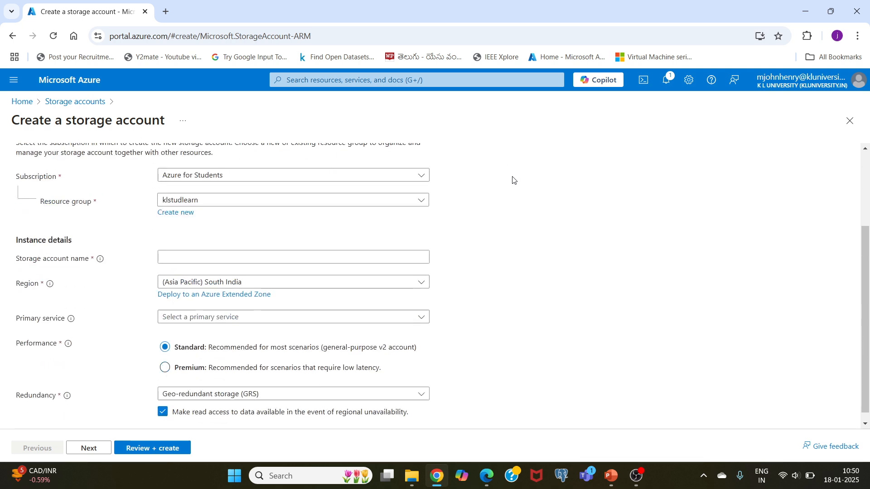
scroll(428, 192, "up", 1)
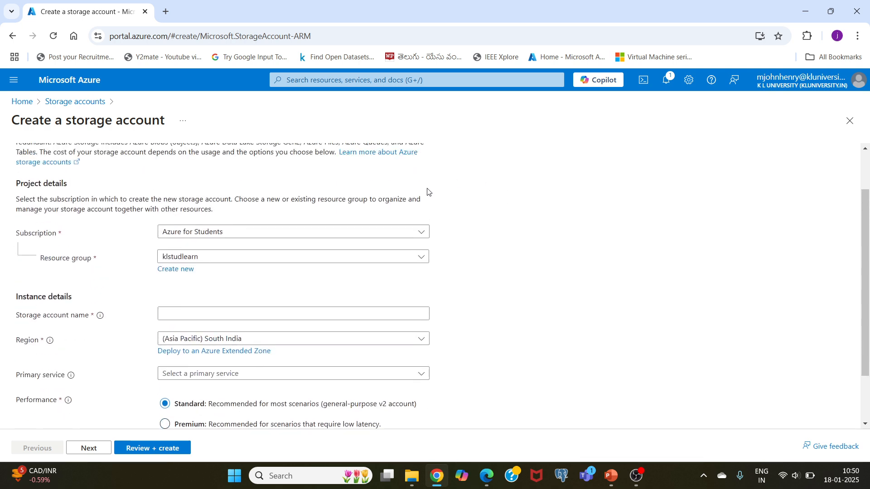
left_click(236, 233)
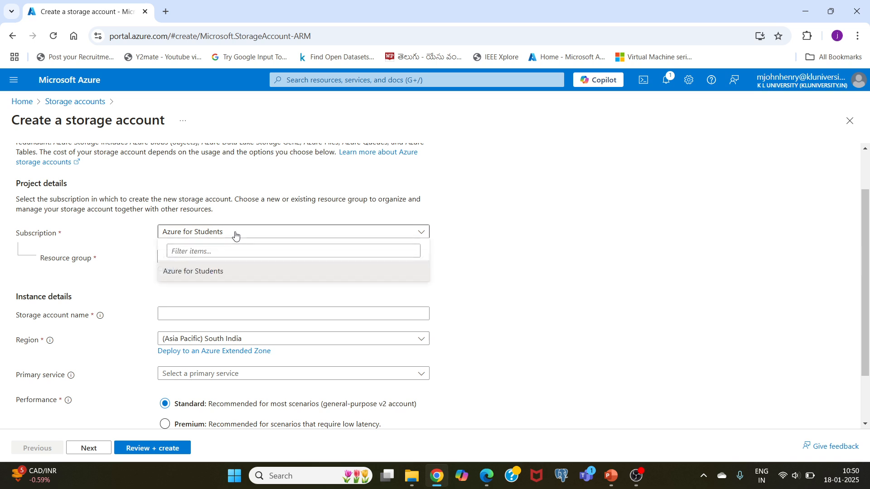
left_click(196, 272)
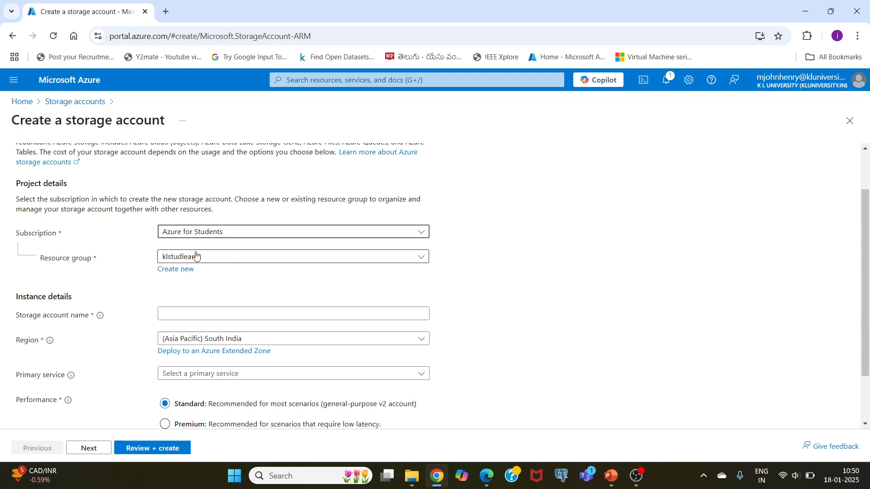
left_click(175, 270)
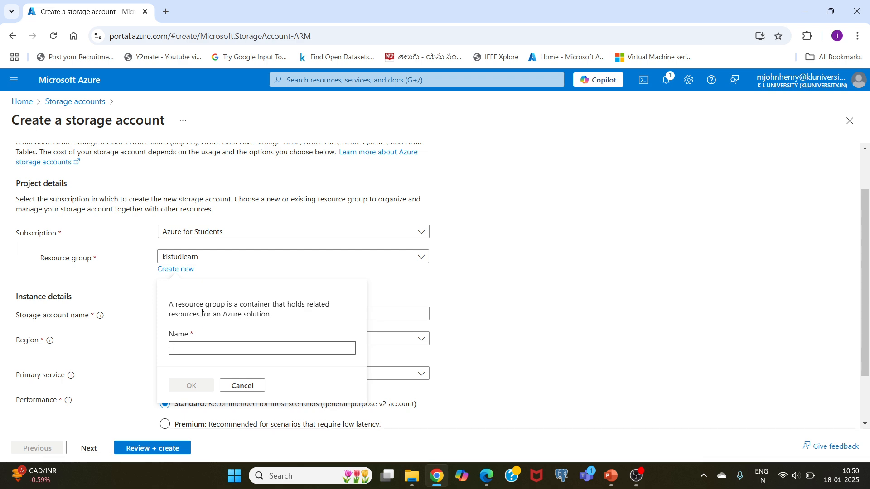
left_click(242, 385)
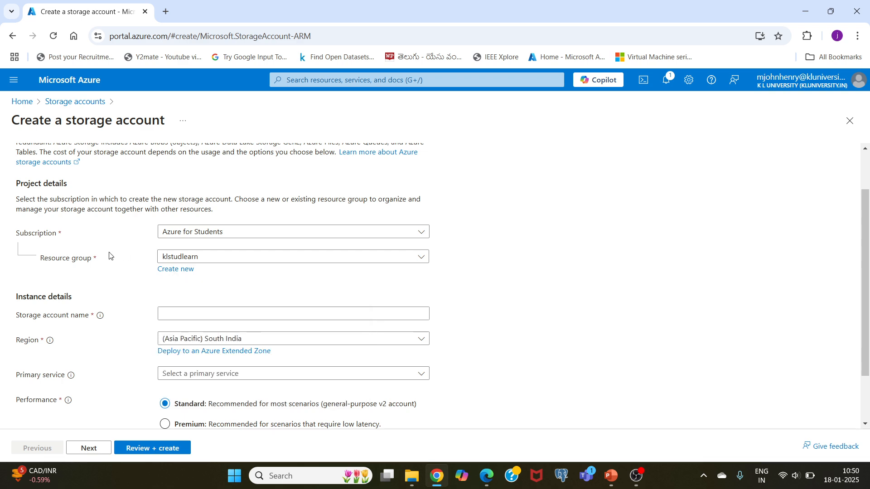
Name the storage account klteststorageaccount and set its region to (Asia Pacific) South India.
scroll(94, 261, "down", 1)
scroll(93, 263, "down", 1)
left_click(182, 248)
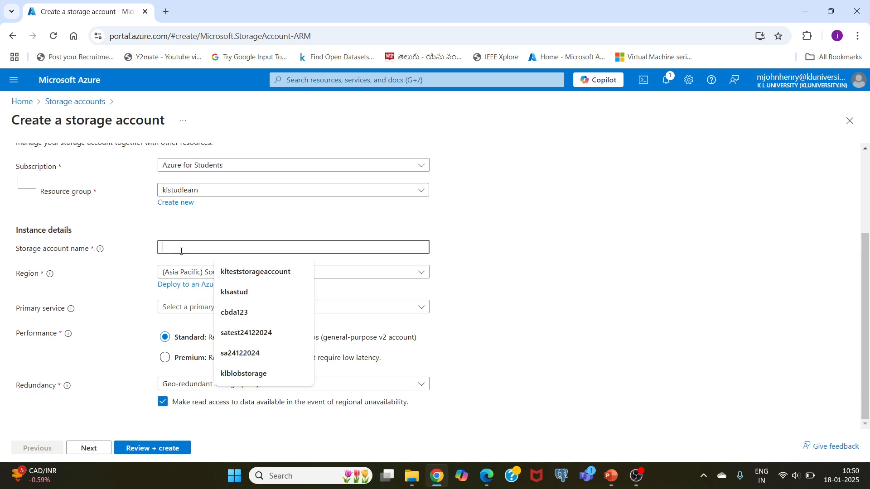
key("Down")
key("Return")
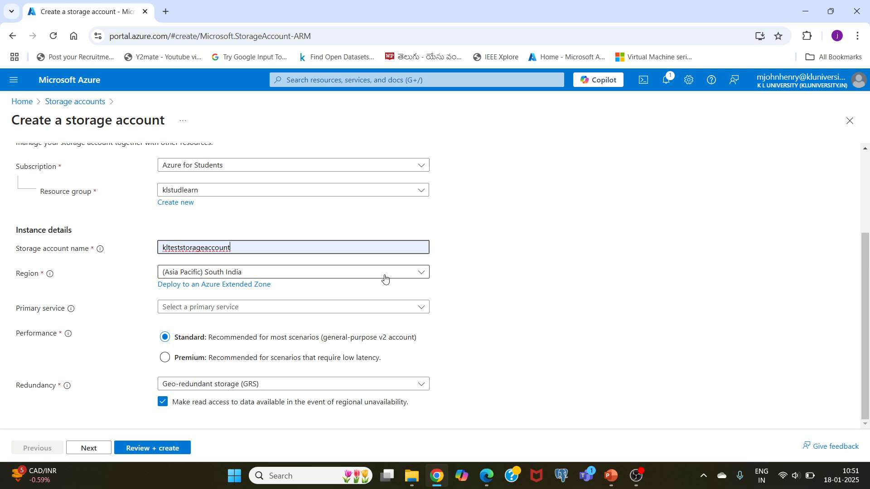
left_click(306, 276)
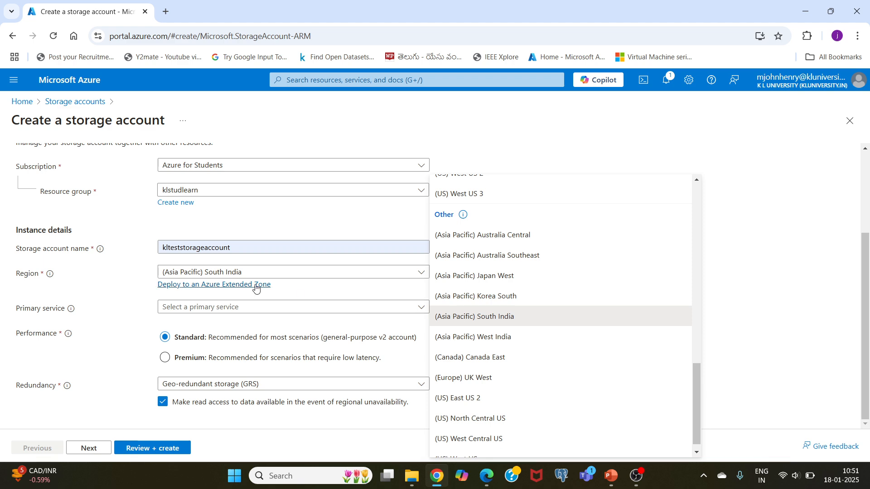
left_click(491, 320)
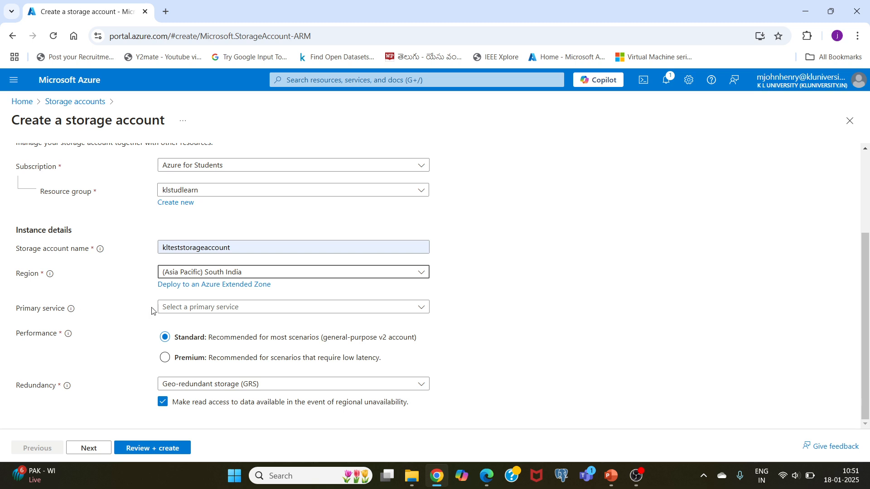
Set the storage account's primary service to Azure Files.
left_click(195, 310)
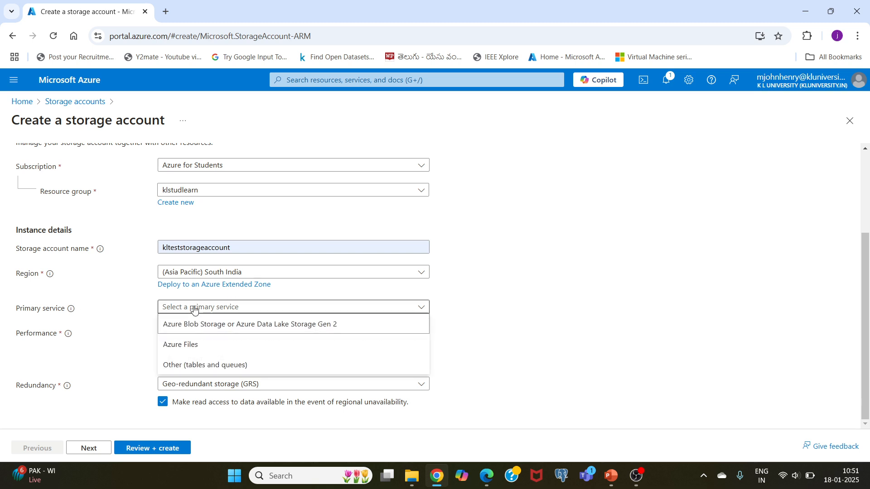
left_click(183, 353)
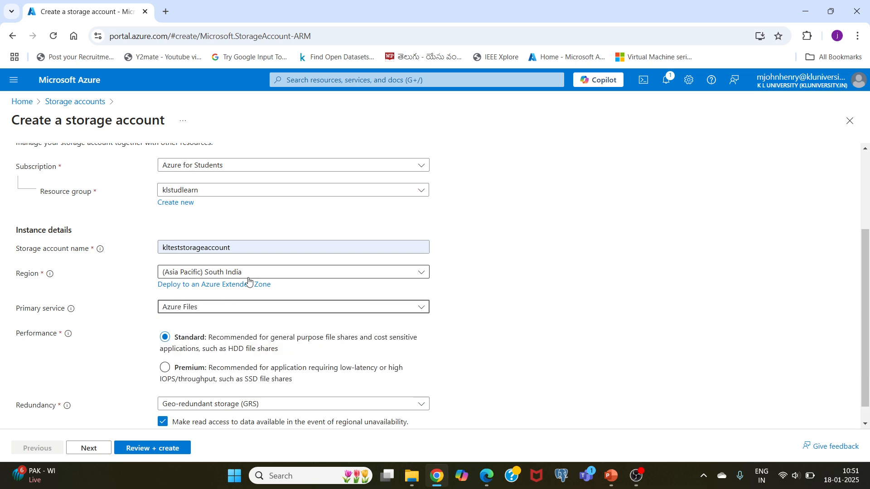
scroll(462, 308, "down", 1)
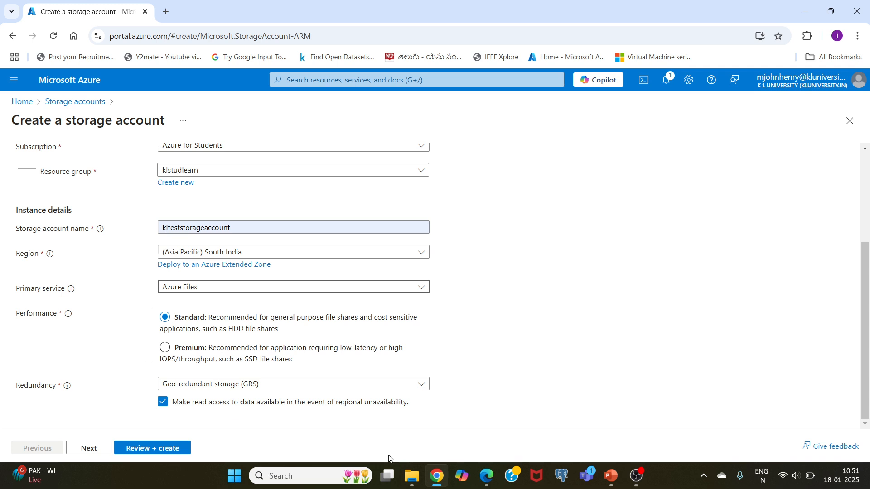
Review the storage account's basic, advanced and security settings and create the account.
left_click(142, 444)
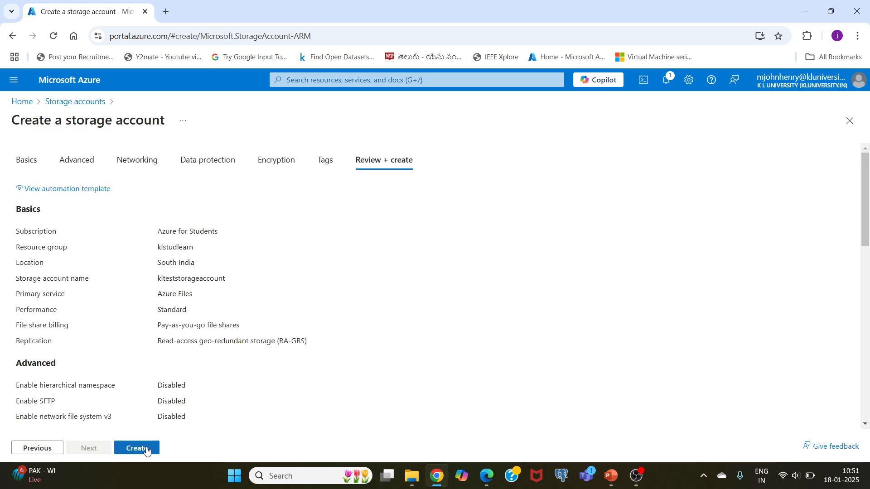
scroll(120, 286, "down", 4)
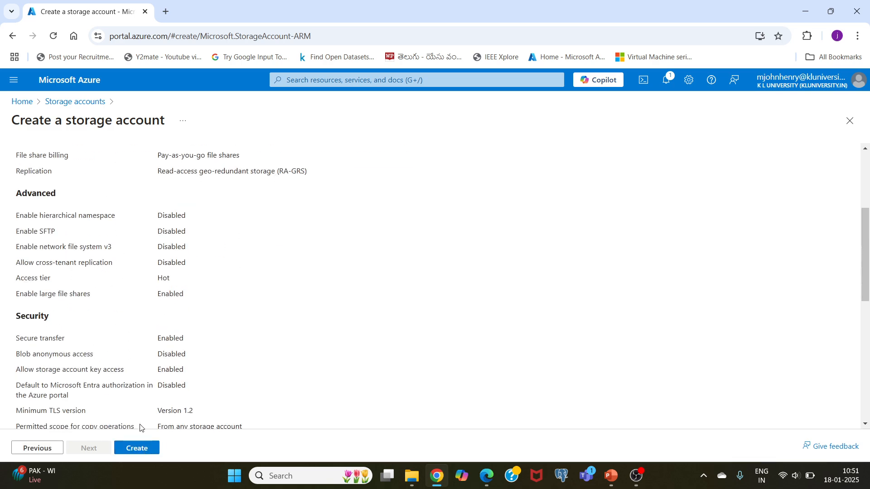
scroll(164, 242, "up", 4)
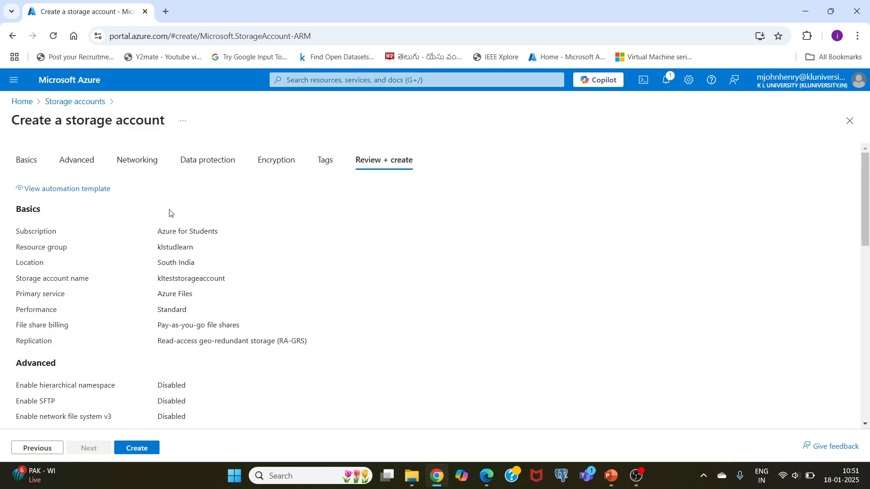
left_click_drag(161, 232, 232, 329)
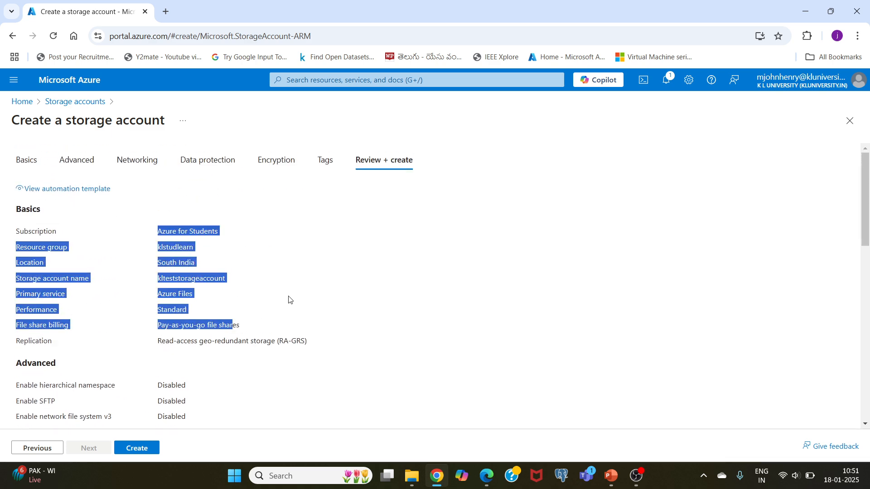
left_click(263, 303)
scroll(143, 423, "down", 4)
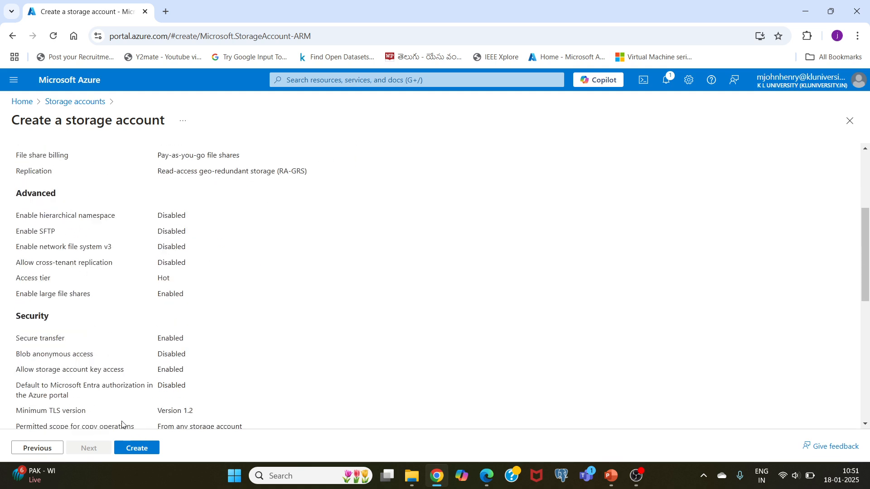
left_click(138, 449)
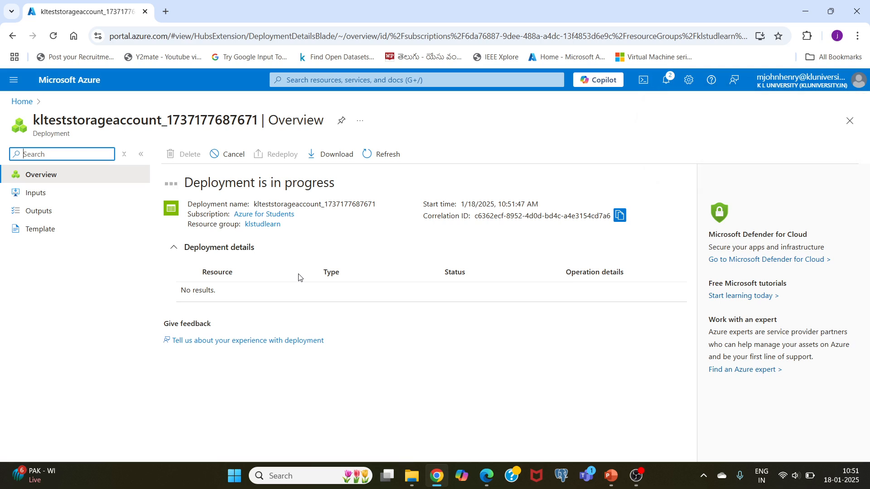
mouse_move(637, 476)
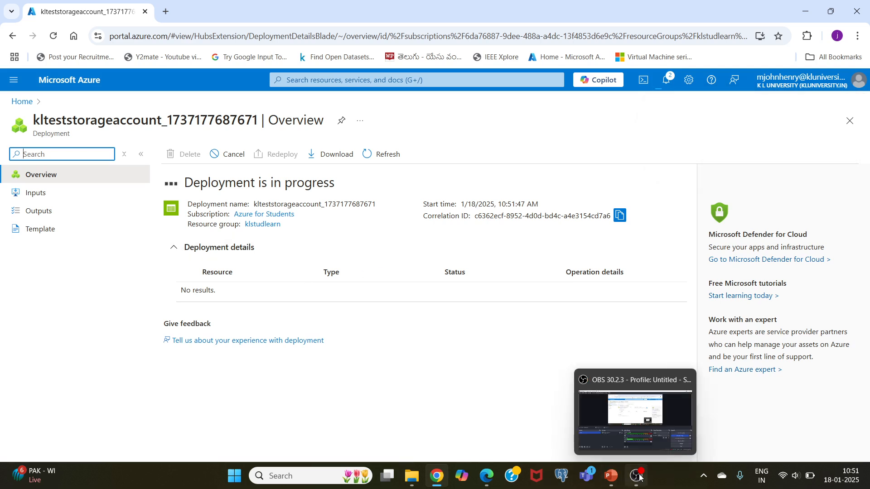
left_click(648, 424)
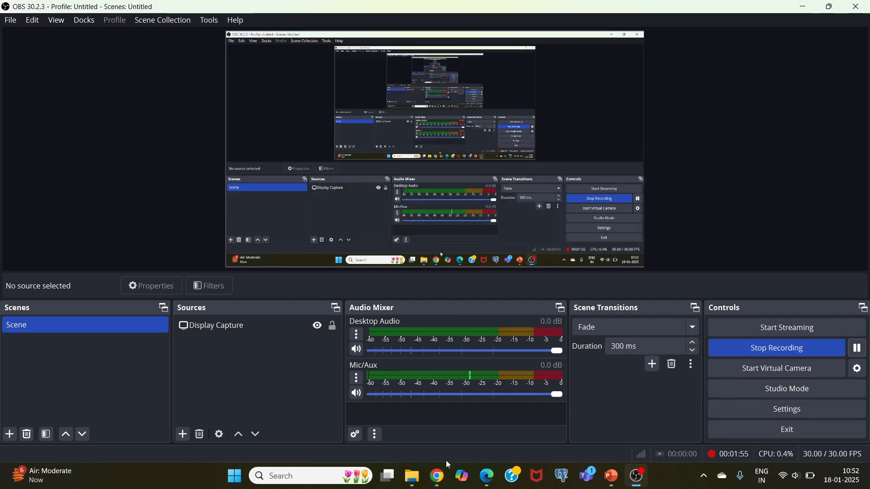
left_click(436, 476)
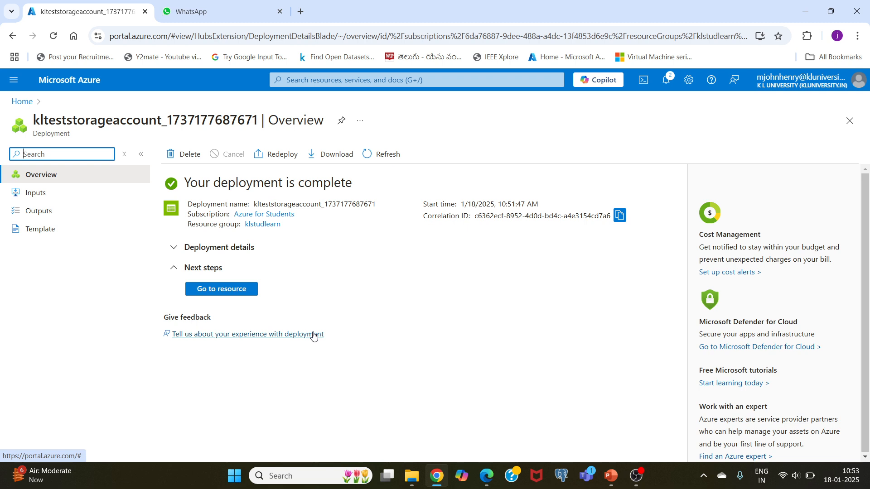
Open the file shares of klteststorageaccount from the portal home page and close the WhatsApp page.
left_click(64, 81)
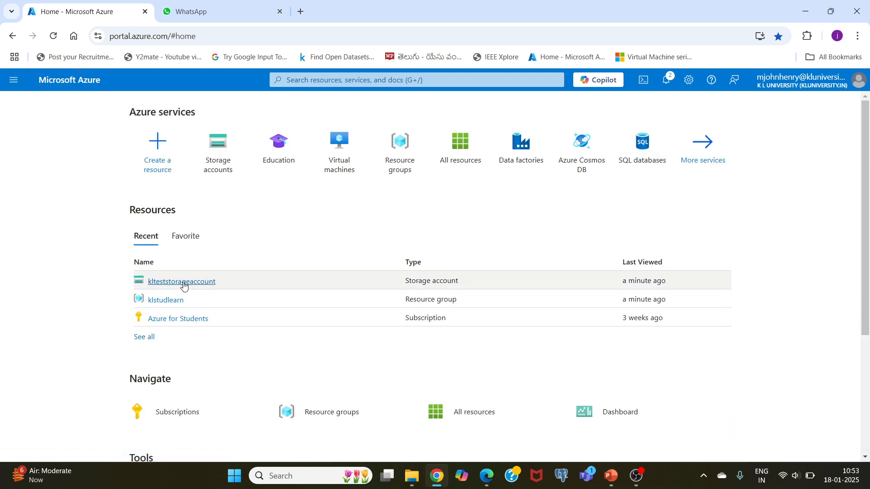
mouse_move(173, 284)
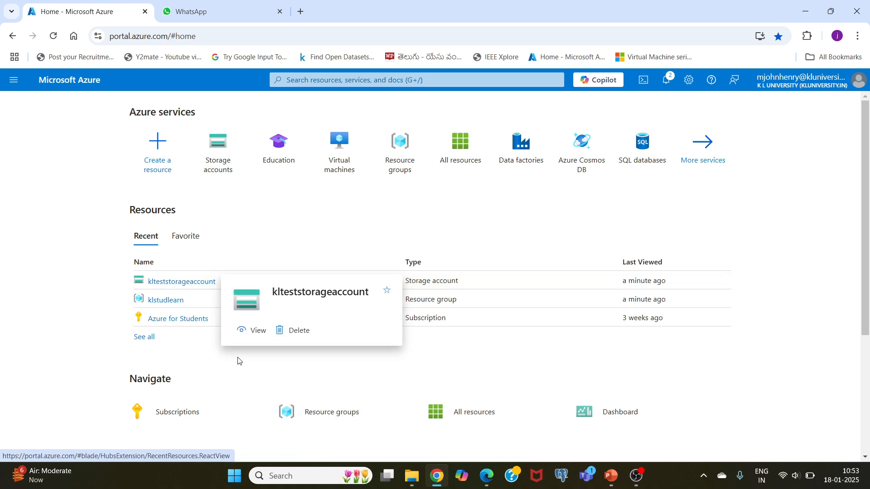
left_click(209, 284)
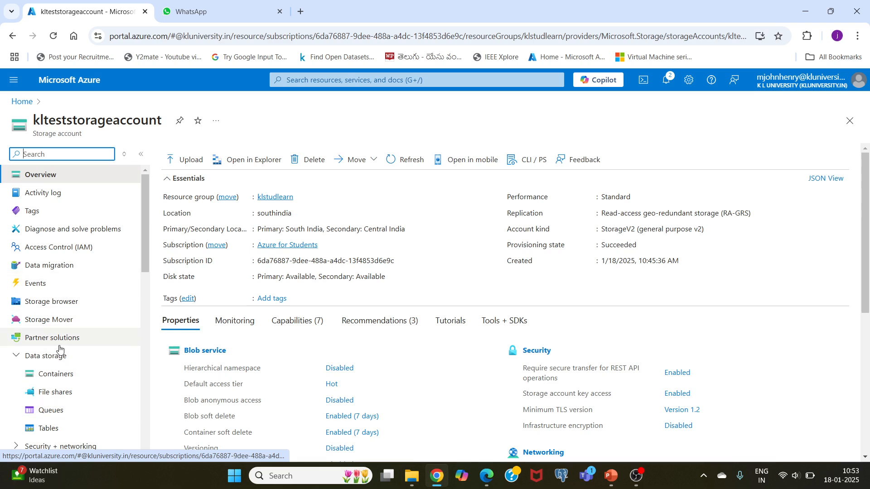
left_click(55, 397)
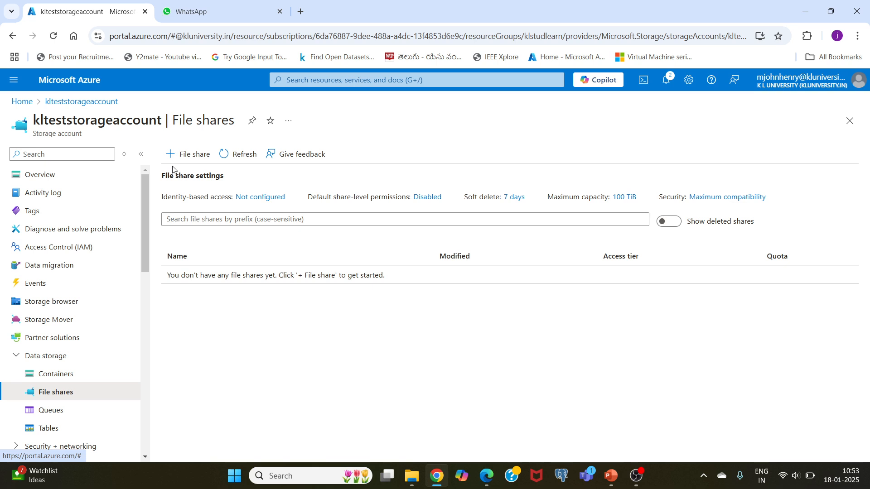
left_click(280, 11)
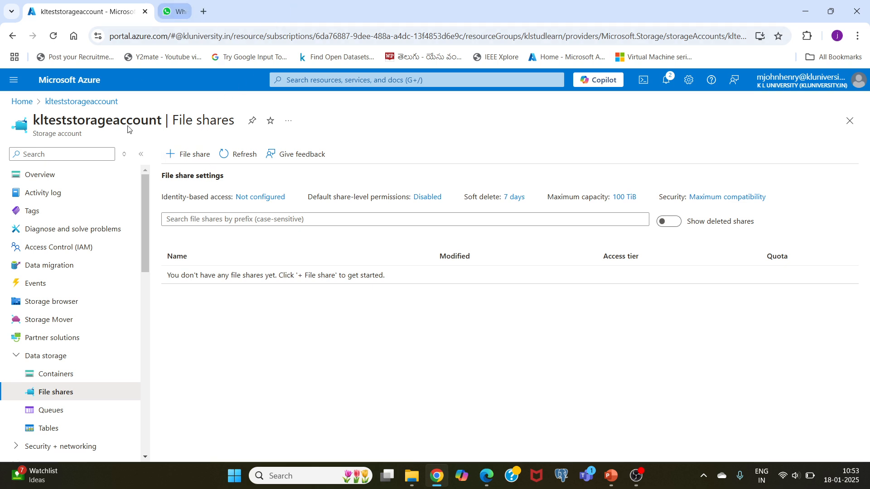
Start a new file share in the storage account and name it kltestfilestorage.
left_click(189, 154)
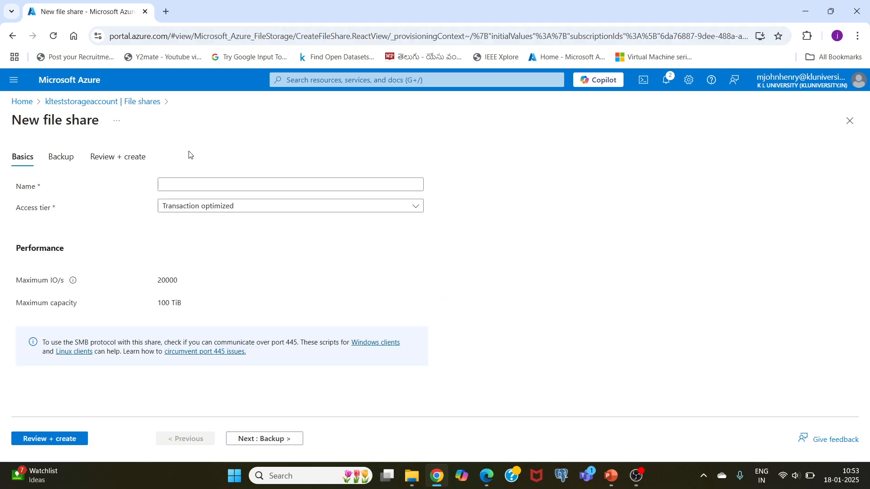
left_click(214, 183)
left_click(231, 209)
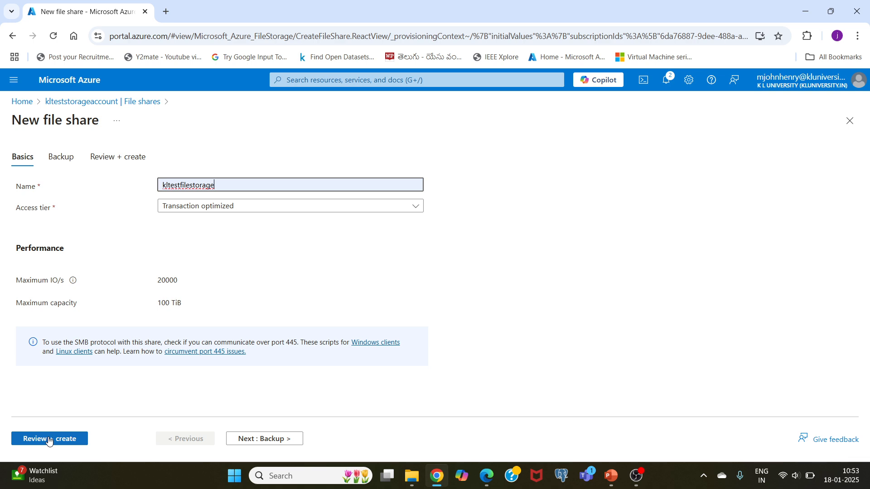
Keep the share's daily backup policy, review its settings and SMB protocol, and create the file share.
left_click(250, 438)
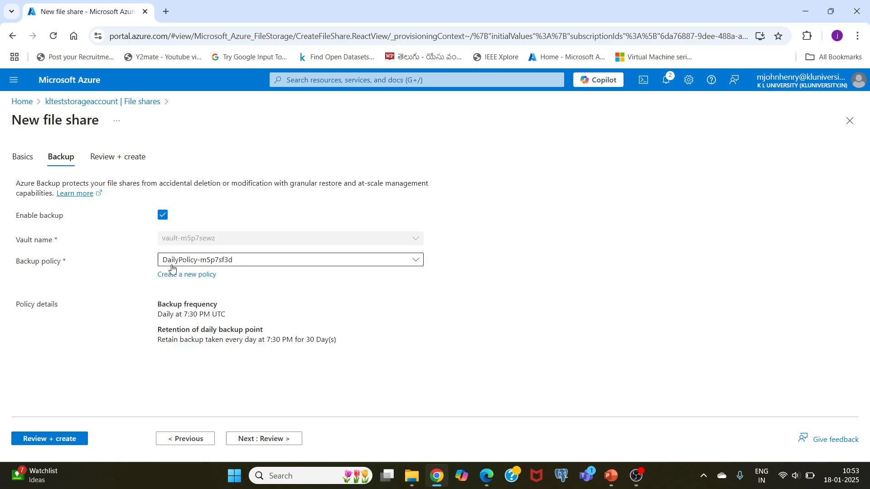
left_click(53, 439)
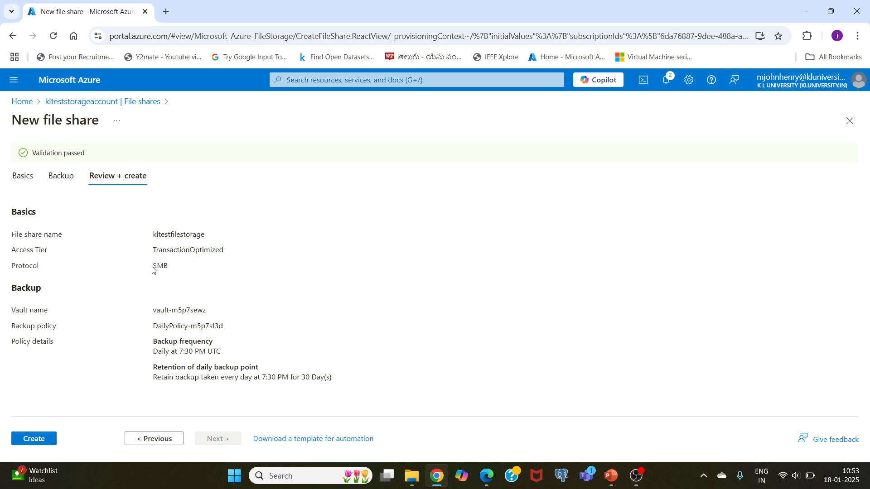
left_click_drag(153, 269, 170, 267)
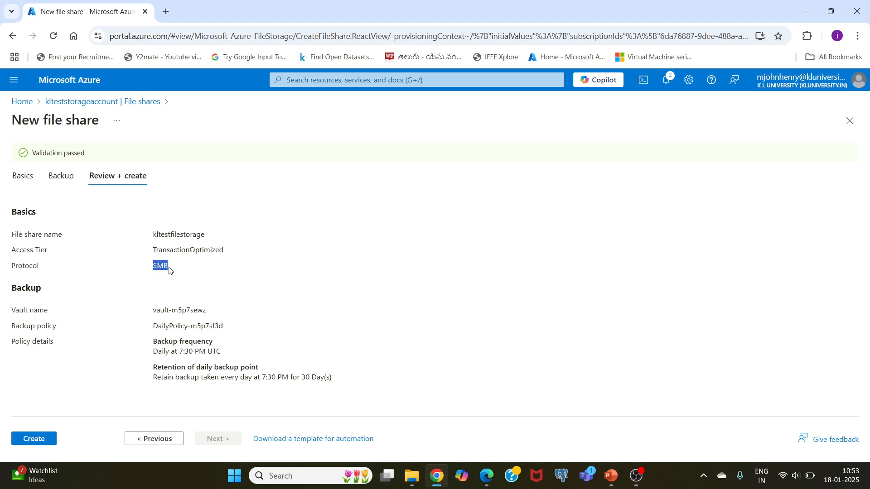
left_click(34, 439)
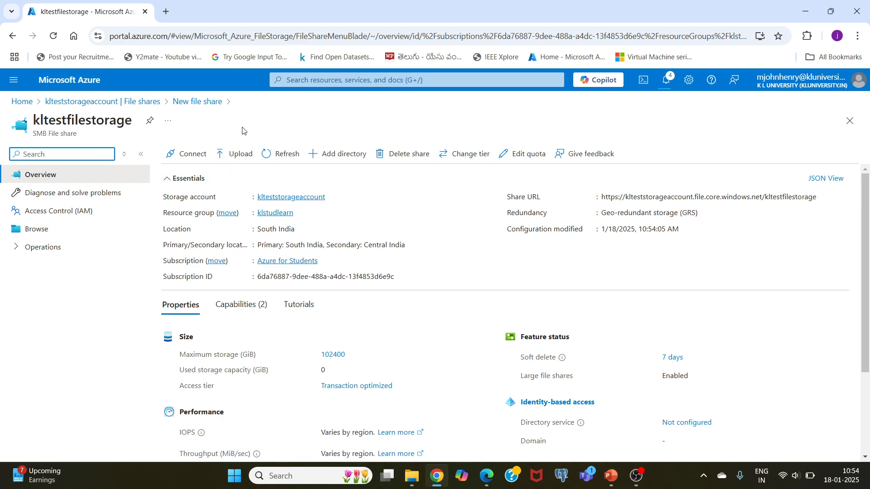
Upload the document "convert from csv to json in Azure data factory step by step" from D:\CBDA\Working to the kltestfilestorage share.
left_click(238, 158)
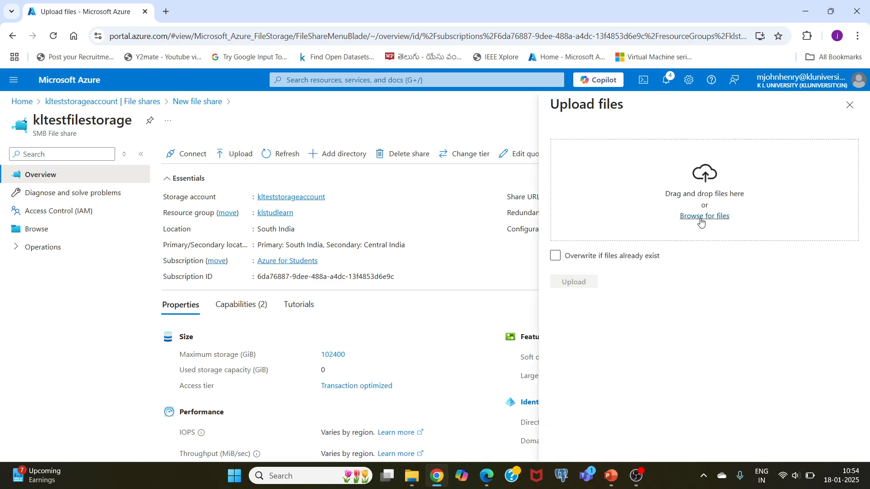
left_click(701, 221)
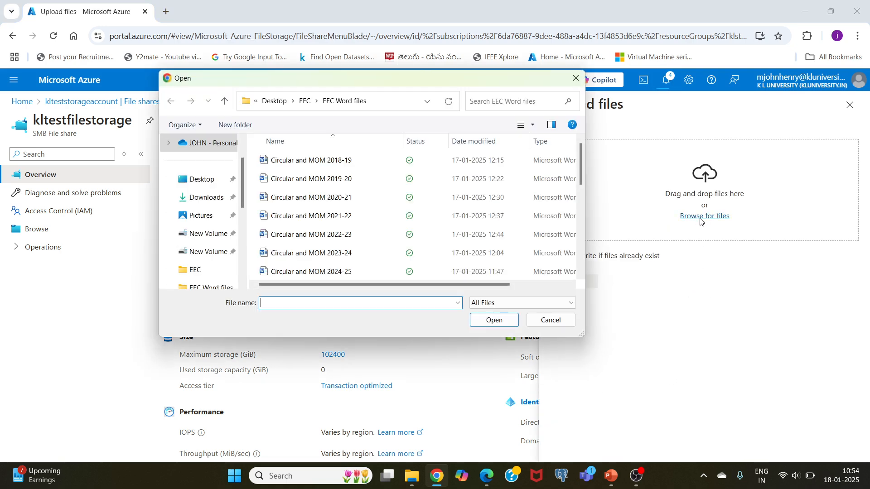
left_click(224, 101)
left_click(208, 233)
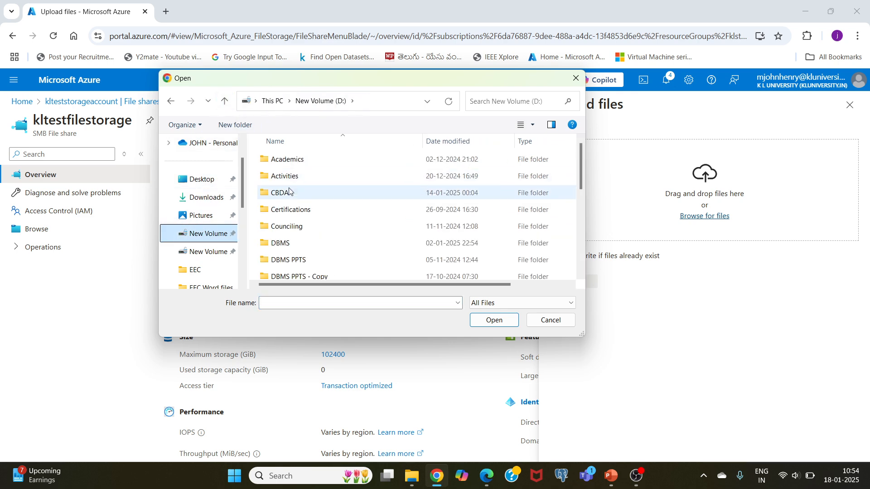
left_click(286, 195)
double_click(286, 196)
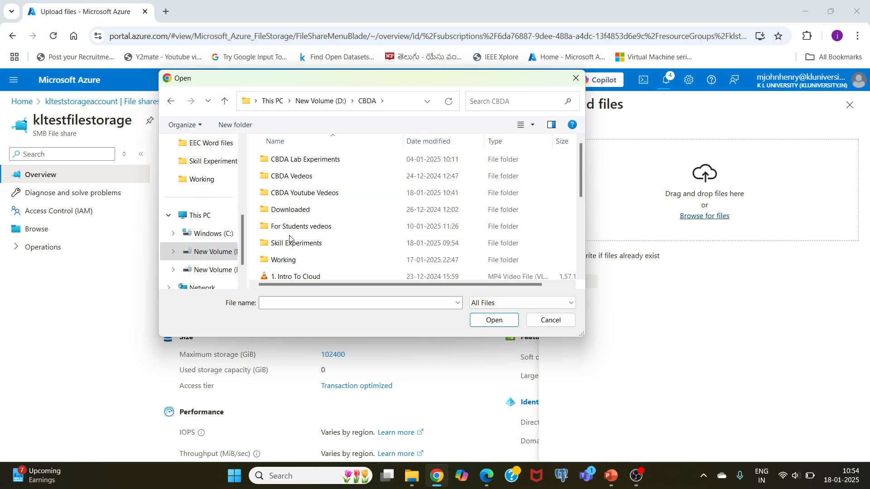
double_click(290, 260)
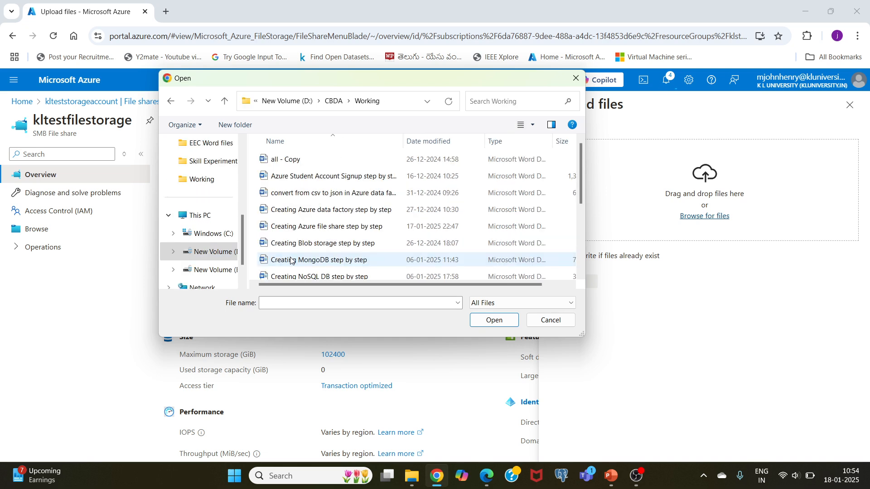
left_click(303, 196)
left_click(495, 323)
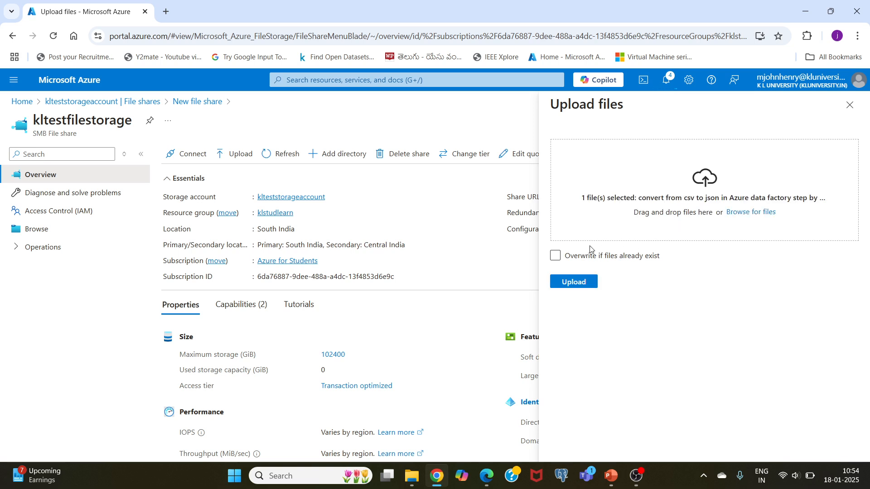
left_click(573, 281)
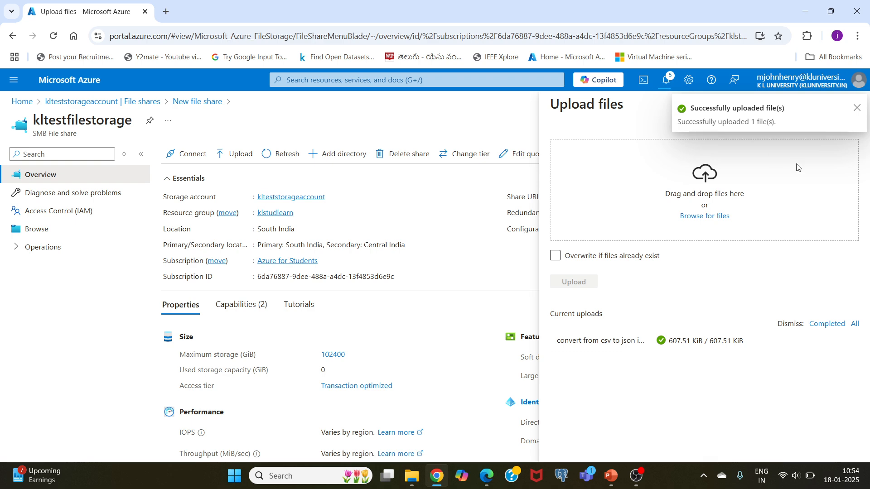
left_click(856, 108)
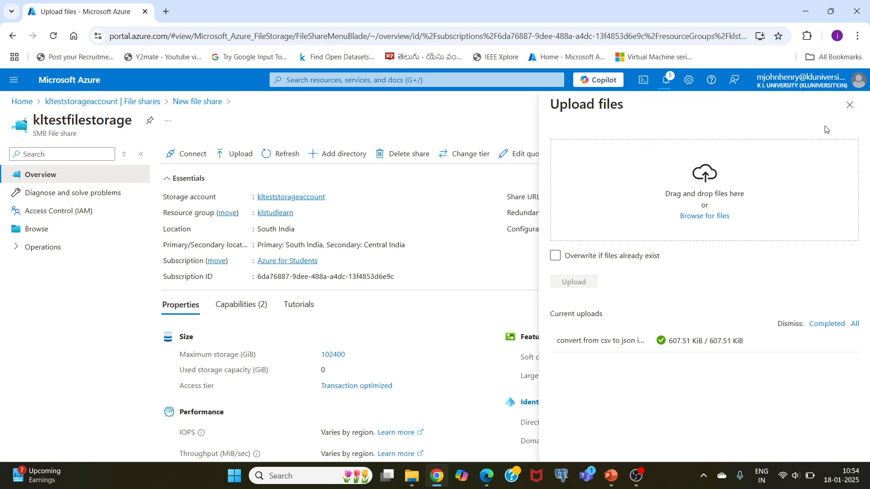
left_click(849, 104)
Examine the contents of the kltestfilestorage share in the storage browser of klteststorageaccount.
left_click(69, 106)
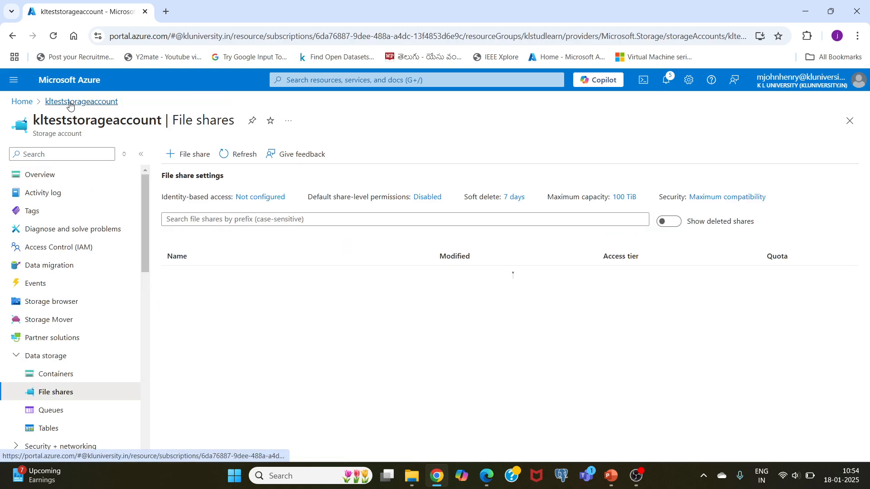
left_click(43, 308)
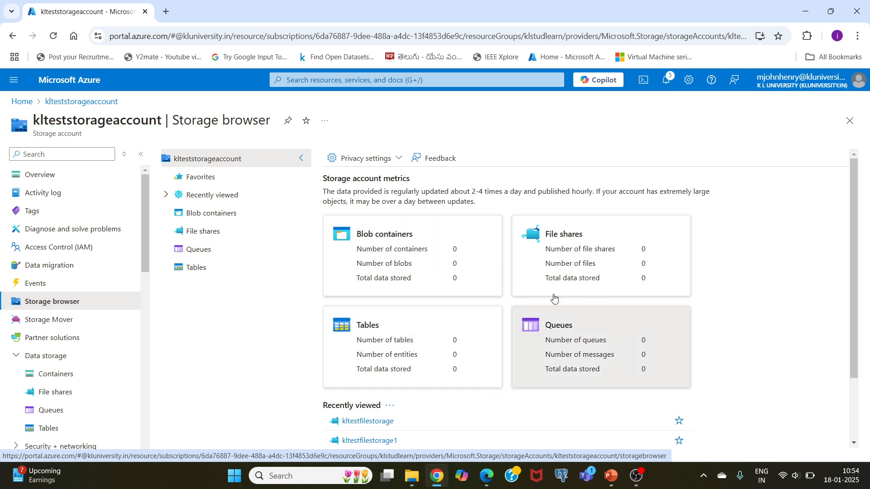
left_click(583, 252)
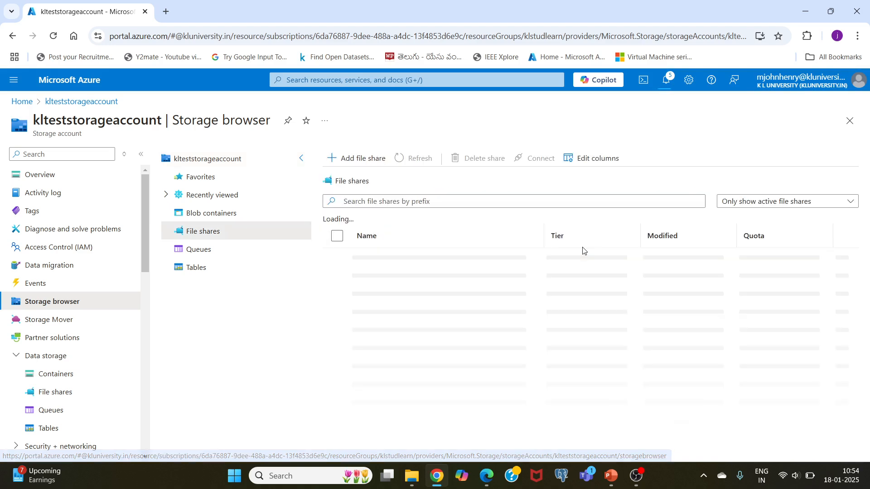
left_click(378, 262)
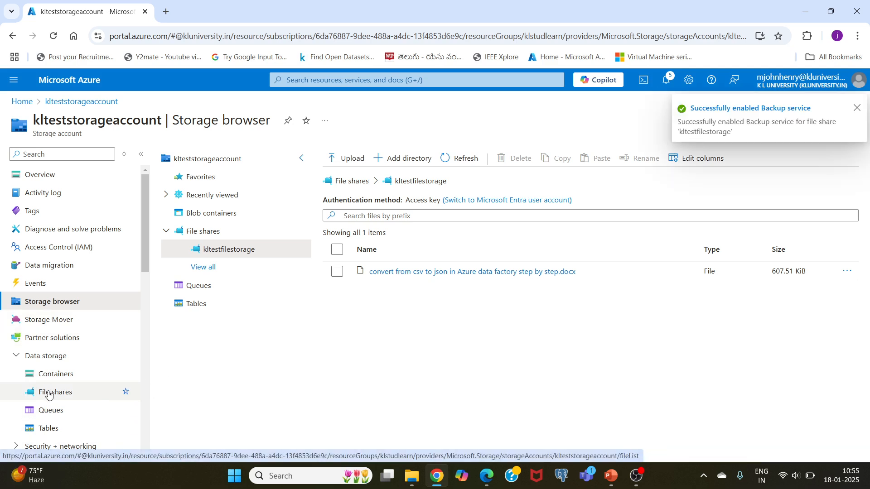
Open the connection settings of kltestfilestorage, view the Linux and macOS options, and choose Windows with drive letter Z.
left_click(49, 394)
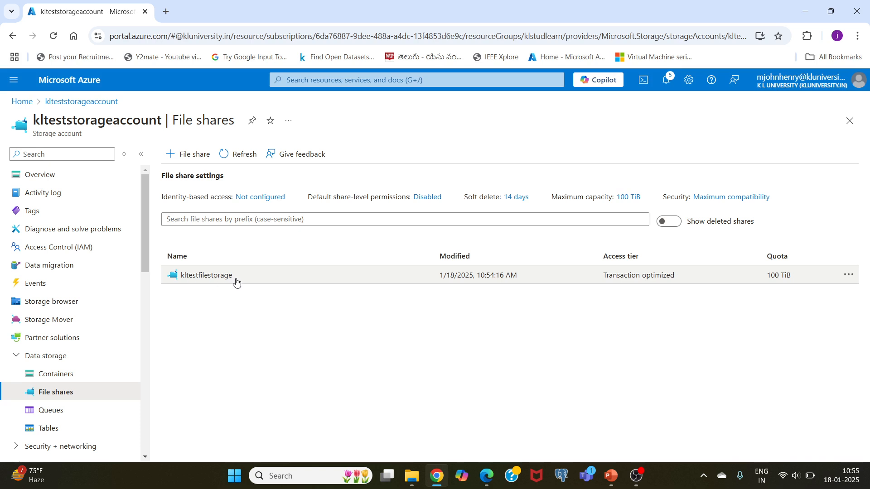
left_click(196, 277)
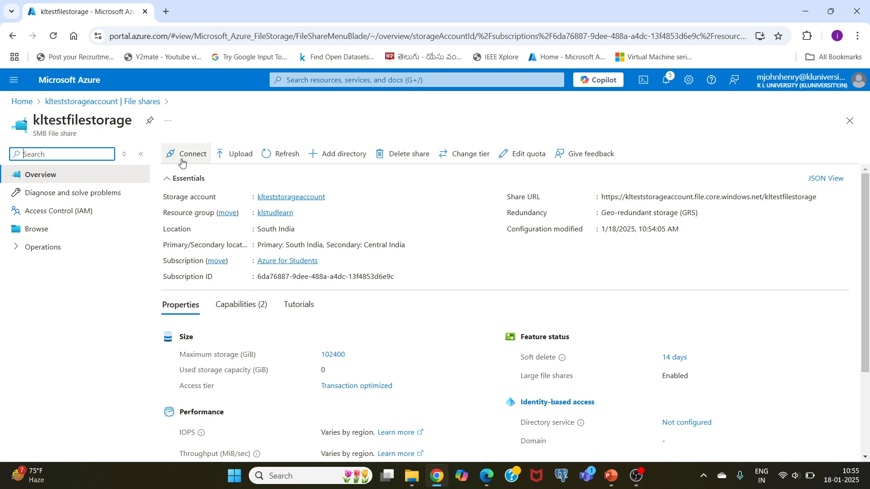
left_click(190, 156)
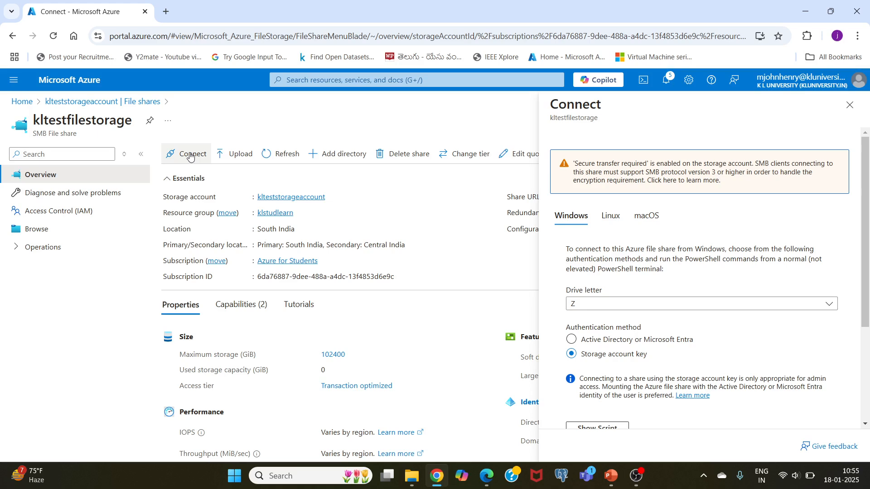
left_click(610, 216)
left_click(646, 216)
left_click(567, 222)
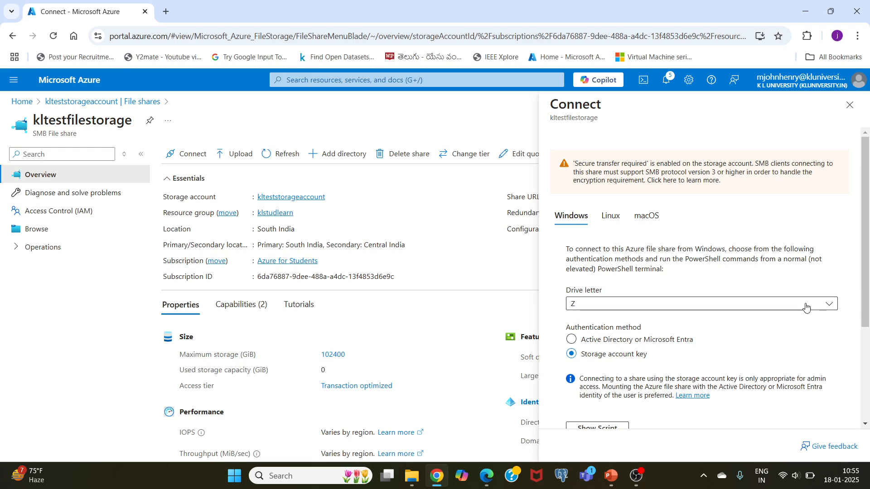
left_click(829, 304)
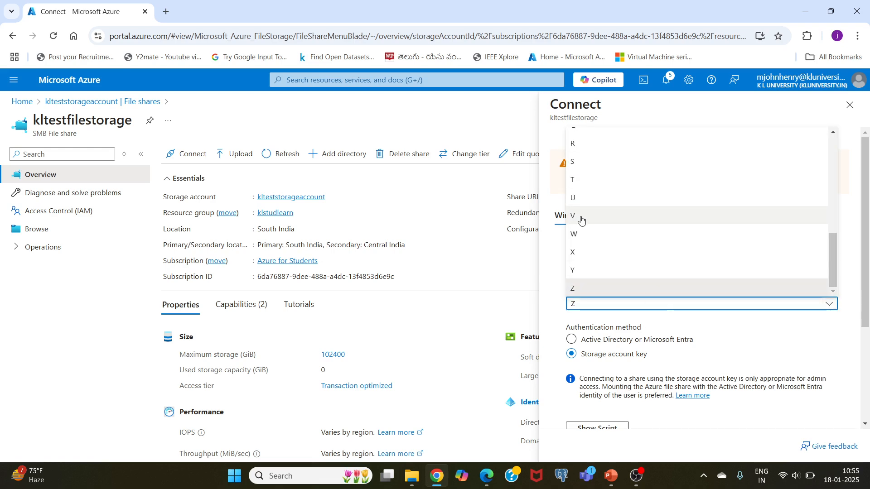
left_click(573, 289)
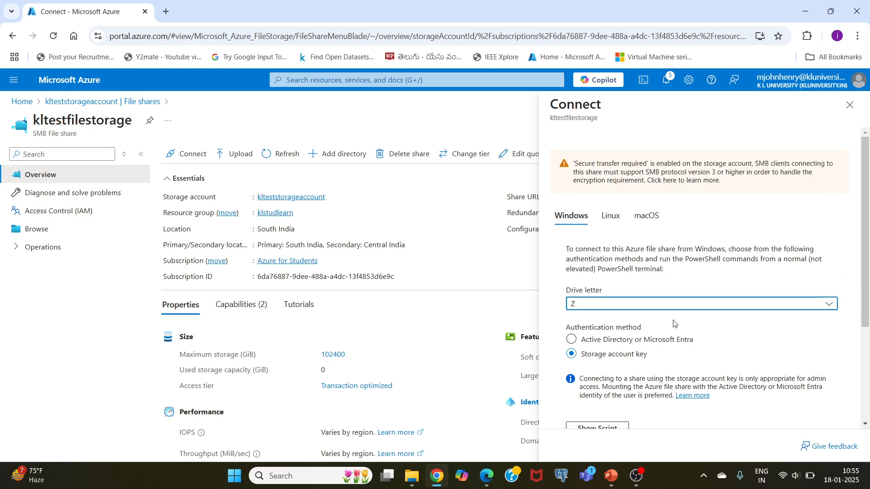
Show the Windows connection script that uses the storage account key and copy it.
scroll(730, 279, "down", 2)
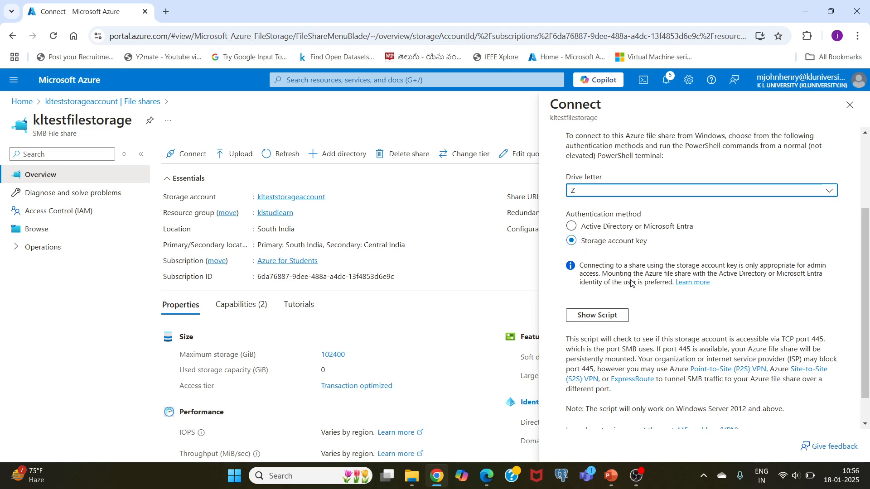
left_click(599, 316)
scroll(814, 275, "down", 2)
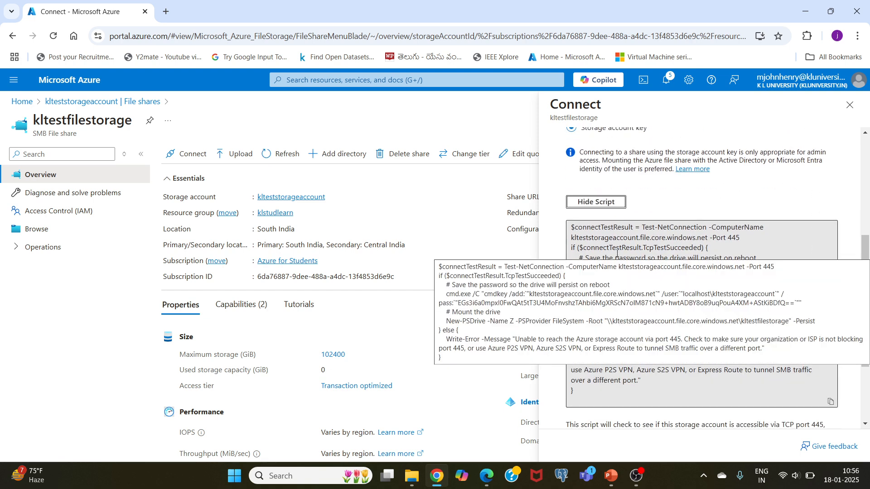
left_click(831, 403)
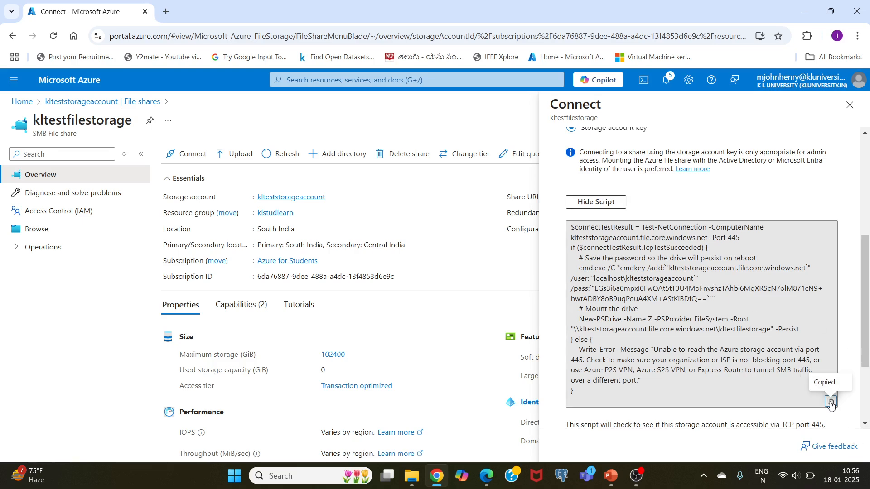
Open Windows PowerShell and run the copied script containing the storage account key to mount the share as drive Z.
left_click(281, 477)
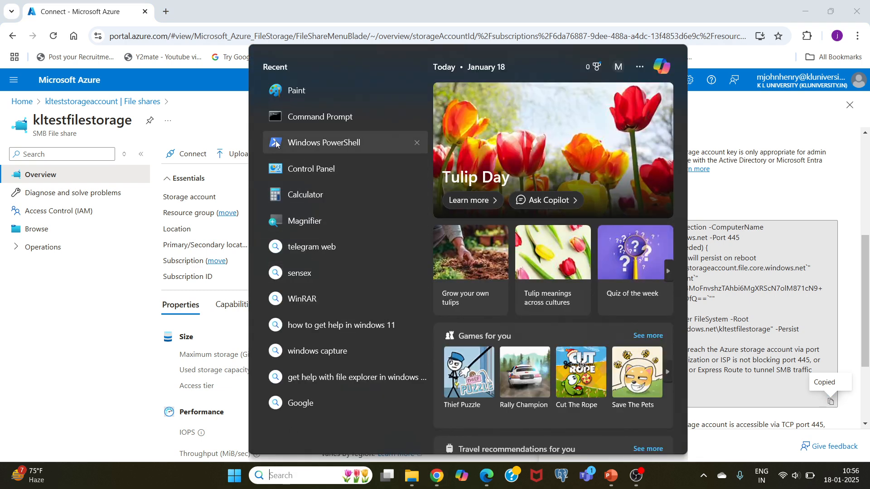
left_click(294, 142)
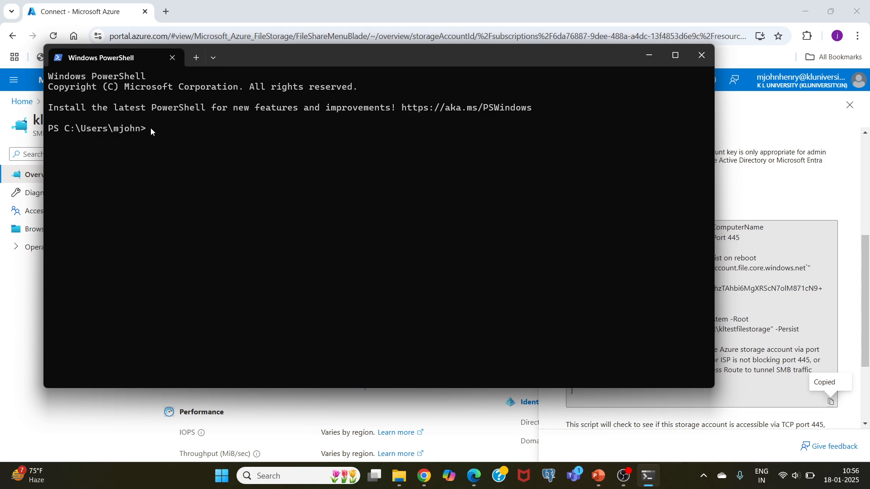
key("ctrl+v")
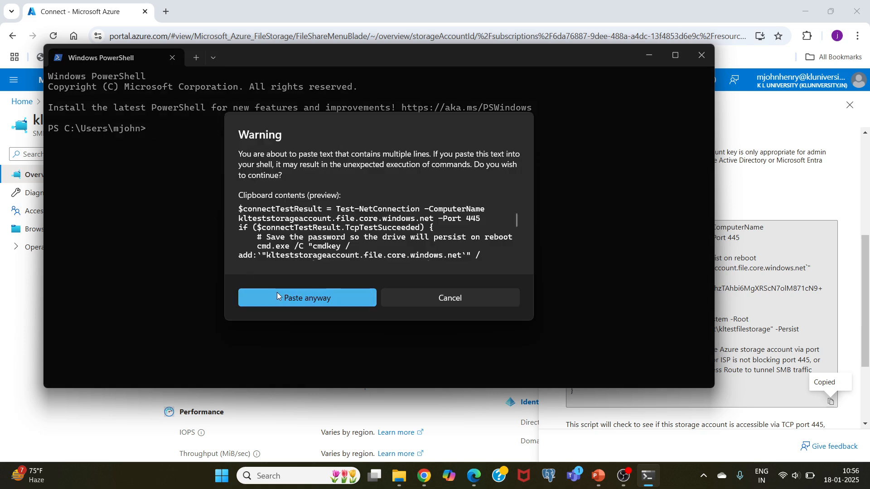
left_click(291, 298)
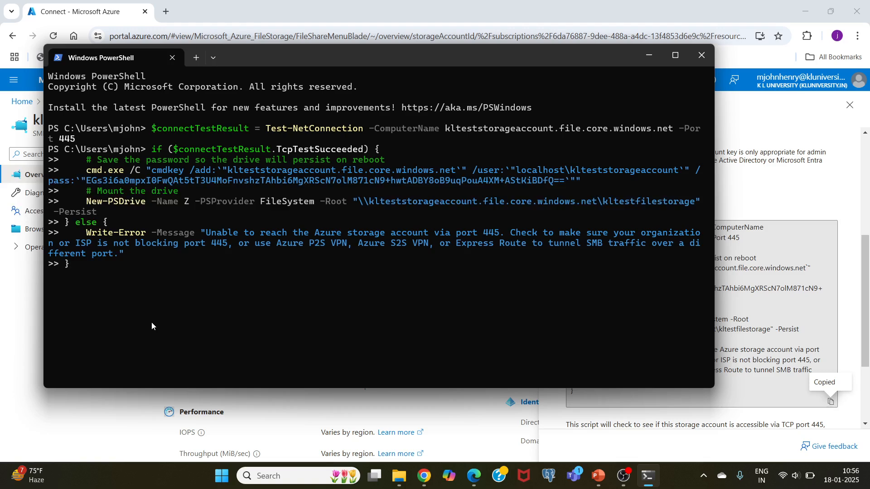
key("Return")
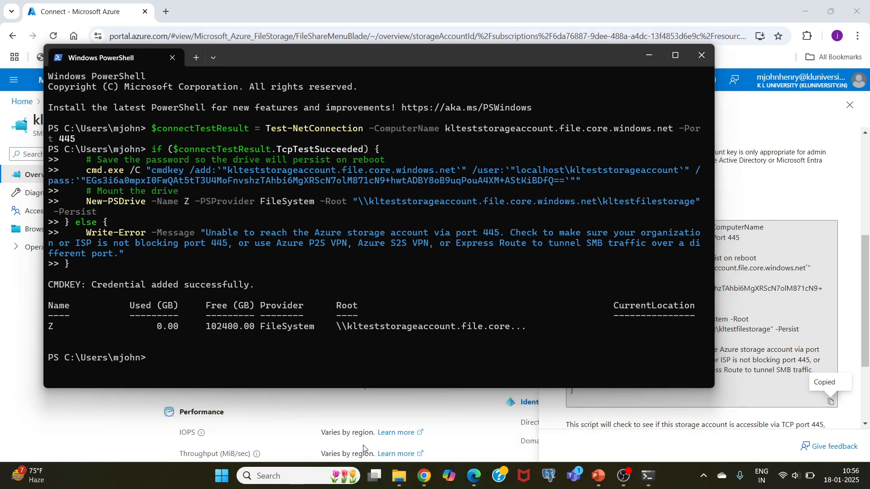
Check the uploaded document on the kltestfilestorage (Z:) drive in File Explorer, and switch back to the Azure portal in Chrome.
left_click(397, 480)
left_click(340, 436)
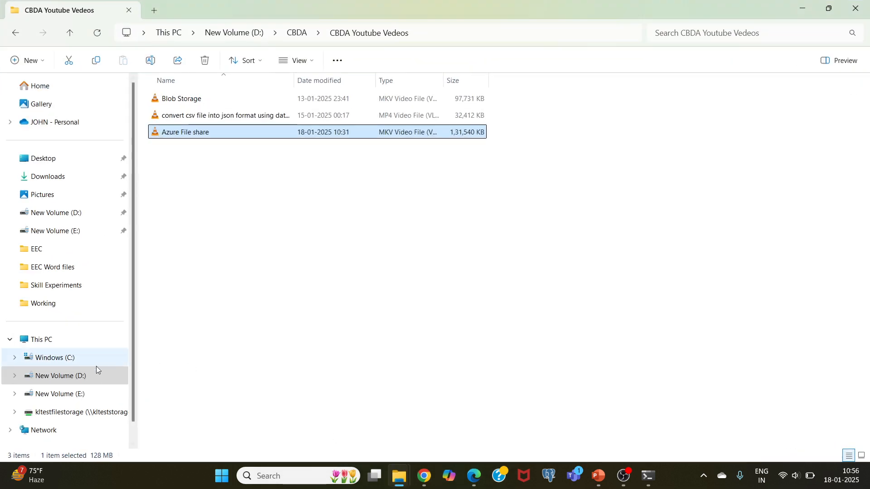
scroll(81, 385, "down", 1)
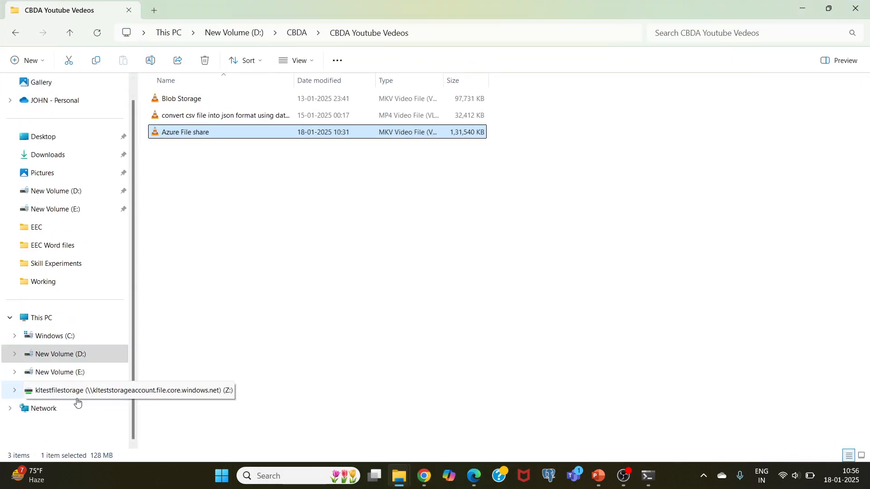
left_click(80, 397)
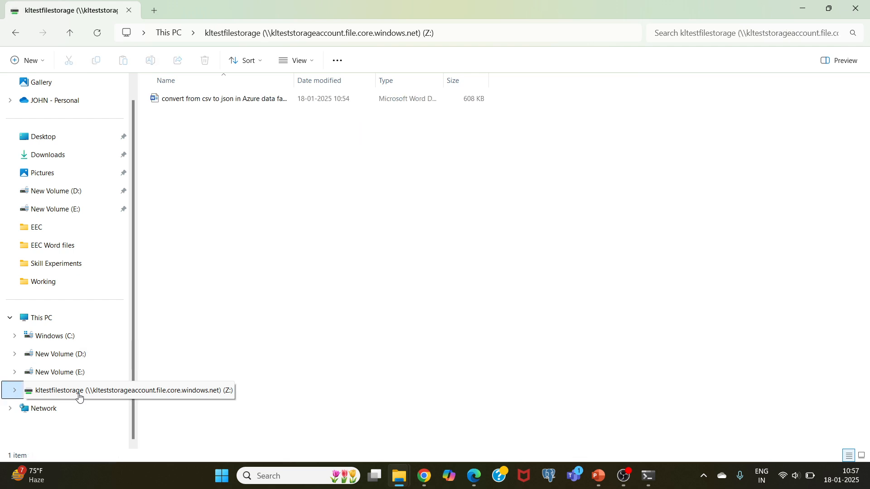
left_click(184, 103)
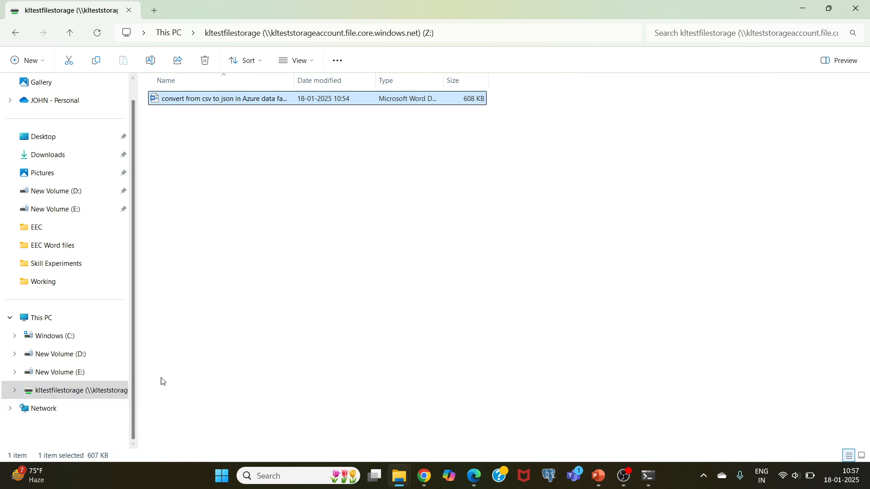
left_click(423, 476)
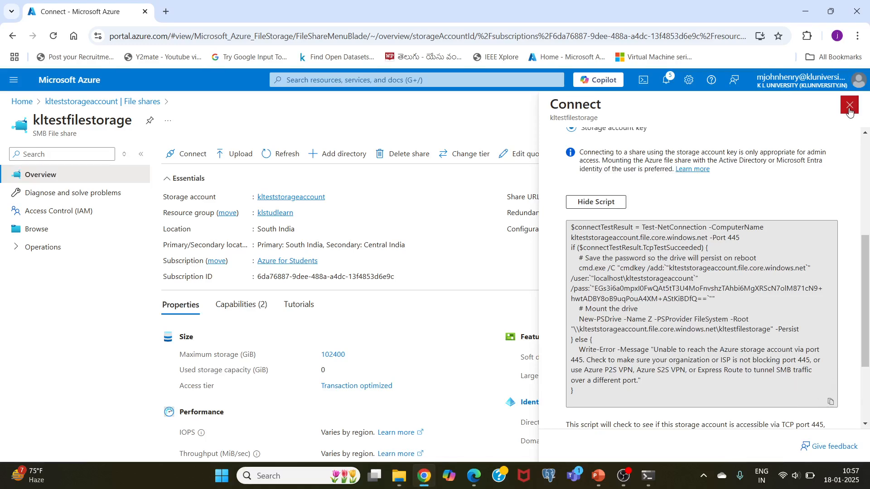
Close the connection settings and upload Creating NoSQL DB step by step.docx from the Working folder to the kltestfilestorage share.
left_click(849, 105)
left_click(234, 161)
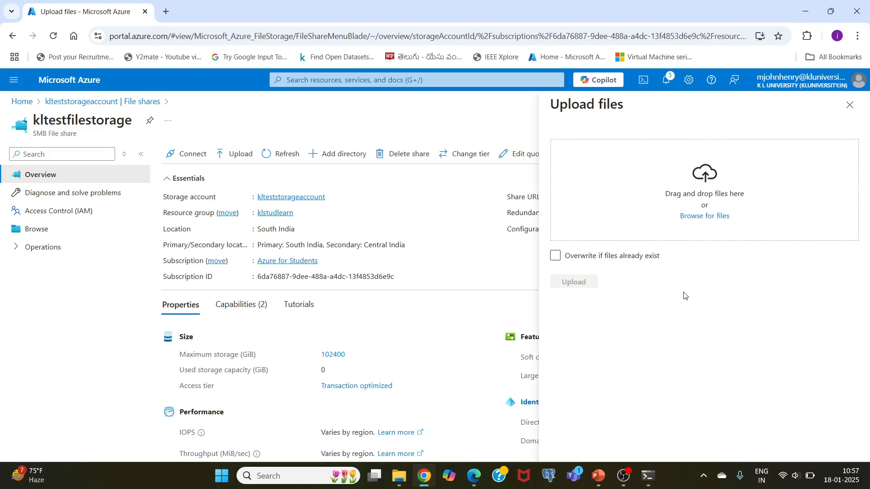
left_click(702, 217)
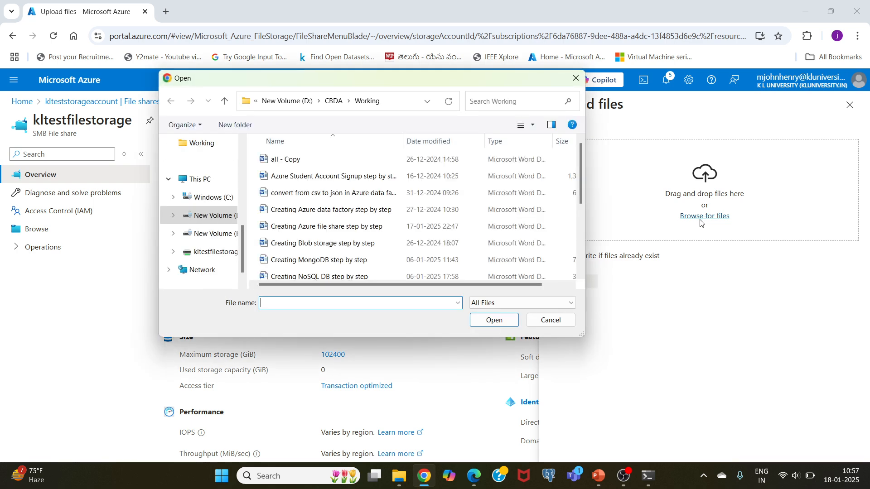
scroll(324, 257, "down", 1)
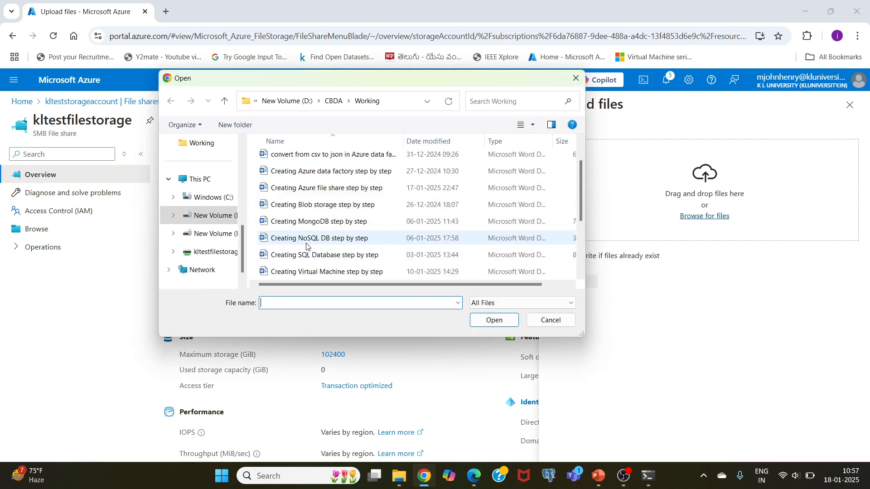
left_click(309, 238)
left_click(493, 319)
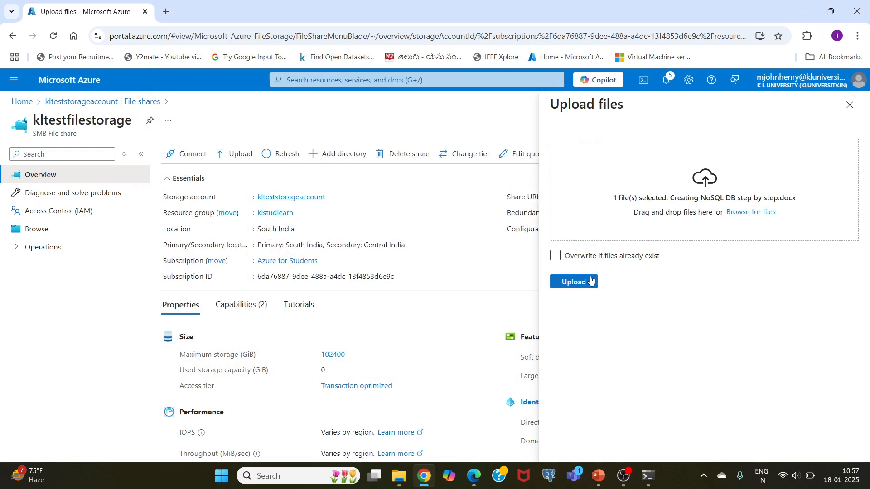
left_click(582, 282)
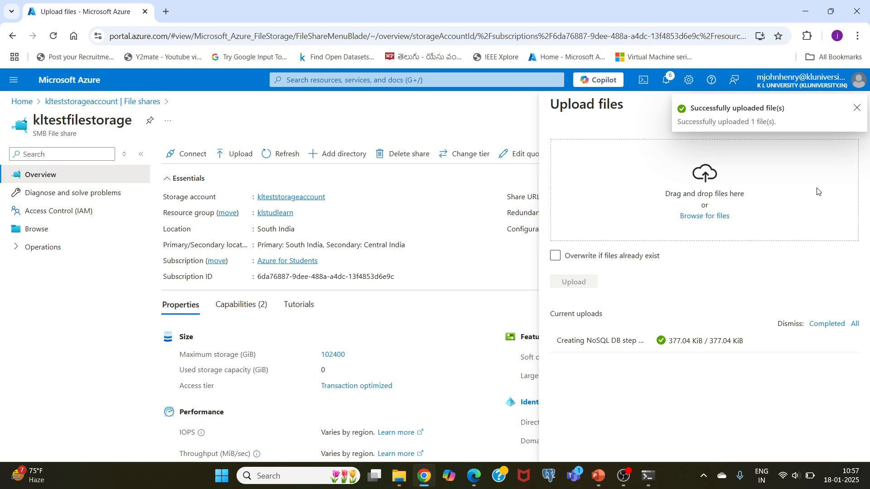
left_click(856, 108)
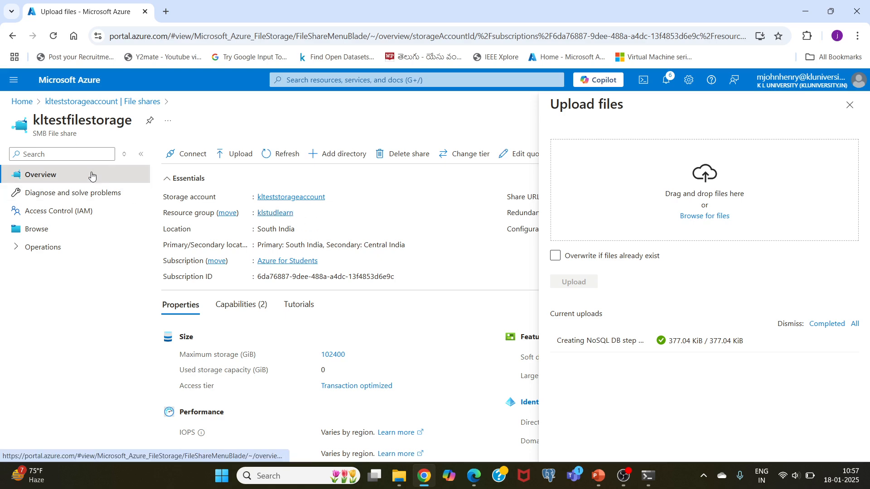
left_click(849, 105)
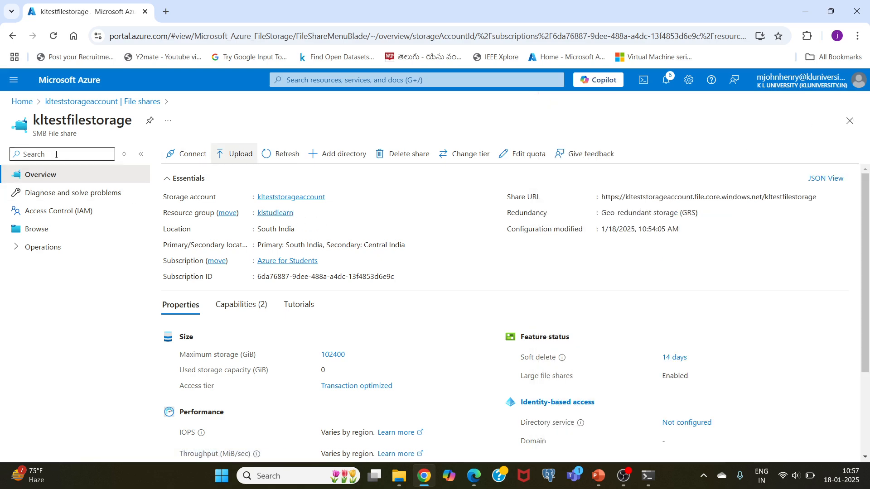
Open the storage browser of klteststorageaccount and list the files in the kltestfilestorage file share.
left_click(70, 104)
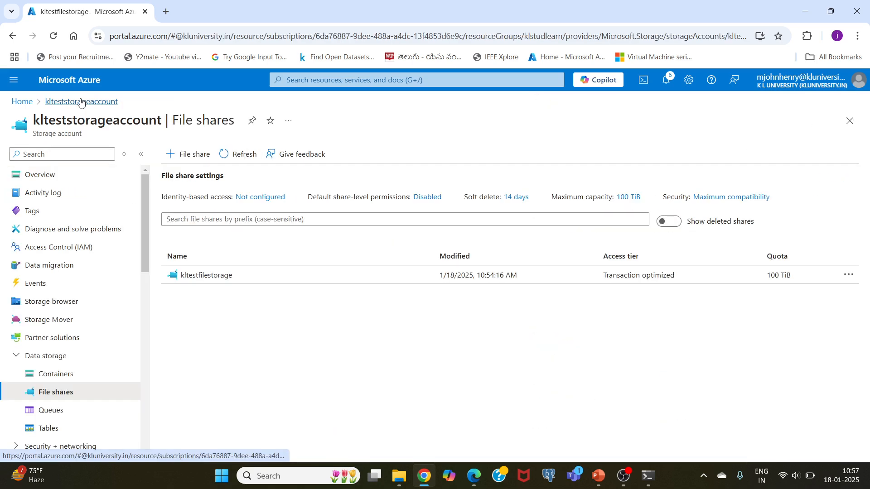
left_click(209, 277)
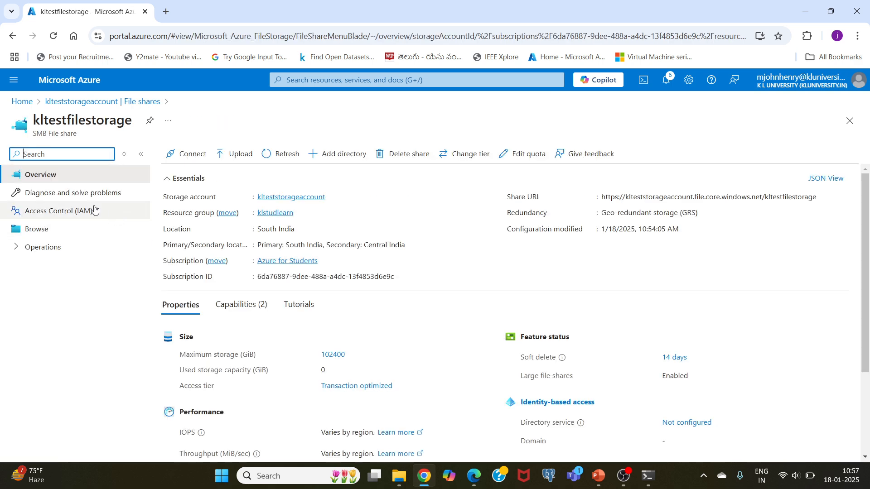
left_click(56, 82)
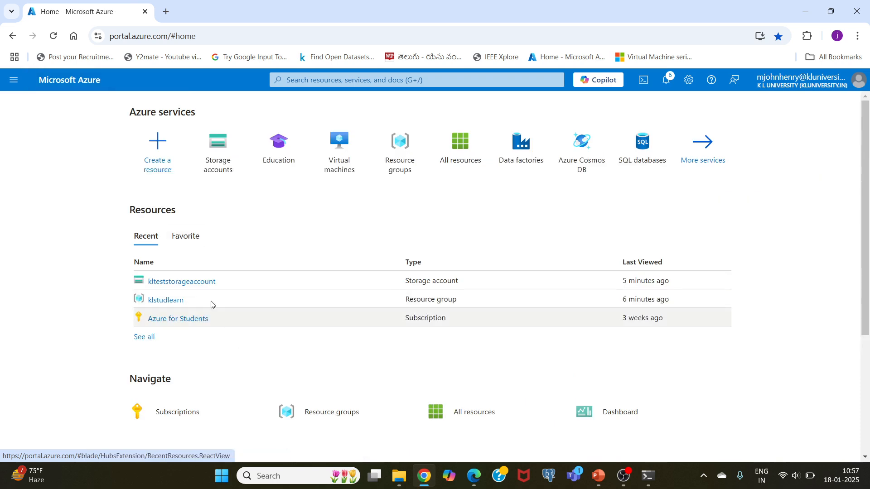
left_click(186, 282)
left_click(63, 284)
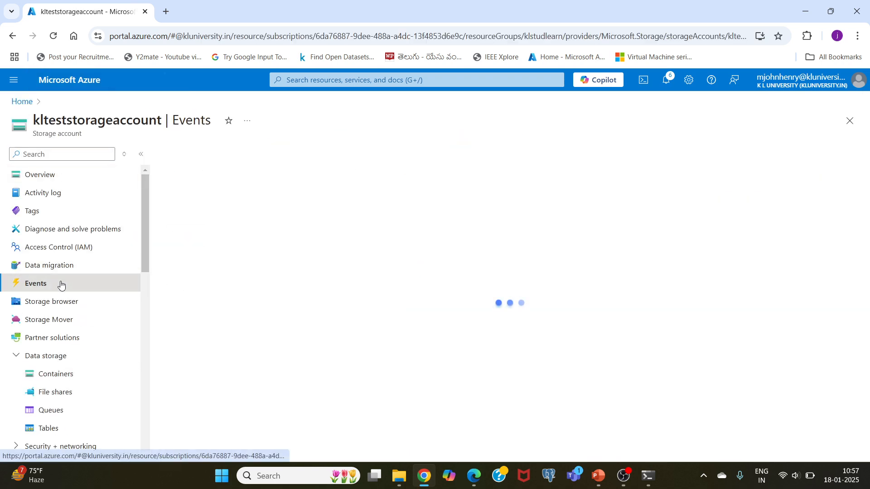
left_click(65, 303)
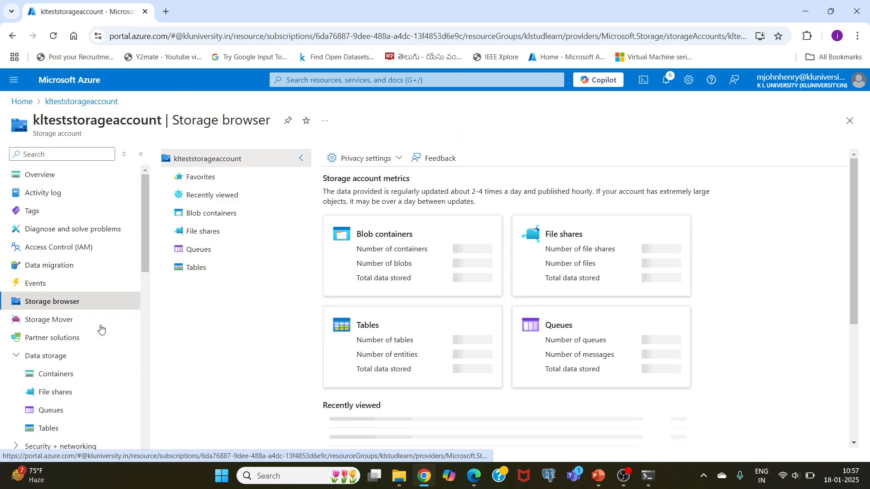
left_click(548, 267)
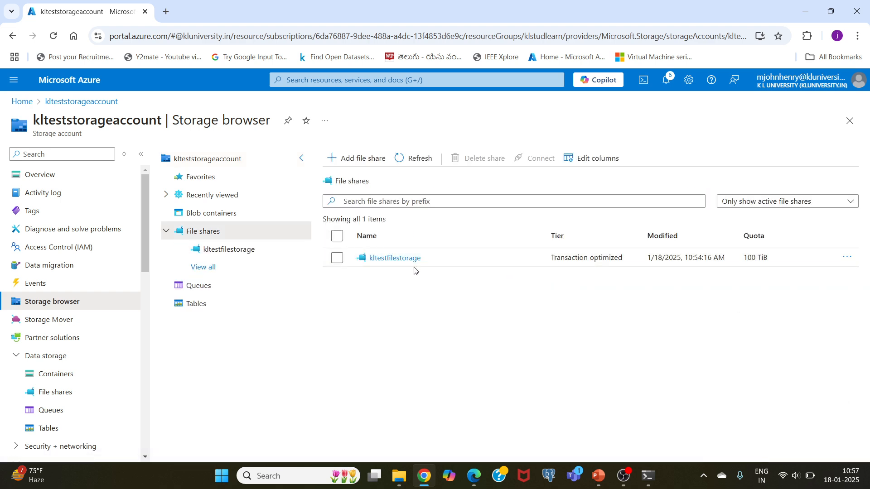
left_click(403, 259)
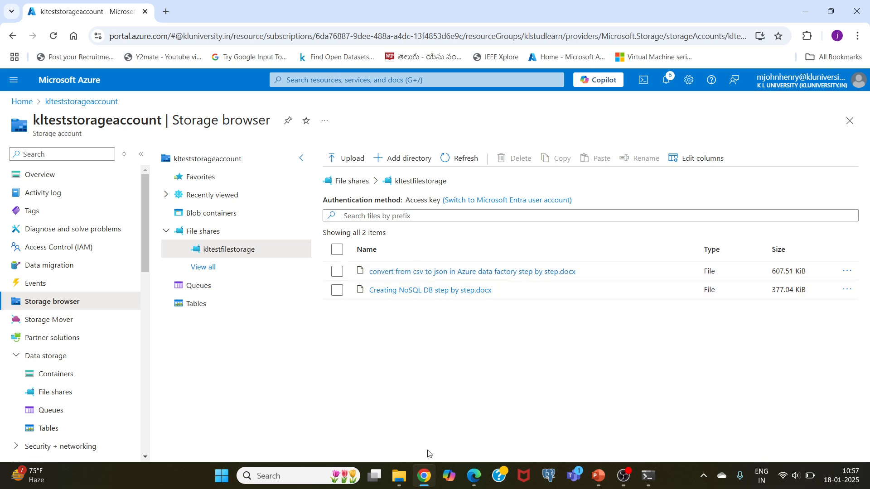
Switch to File Explorer and check the two uploaded documents on the kltestfilestorage (Z:) drive.
mouse_move(399, 476)
left_click(366, 434)
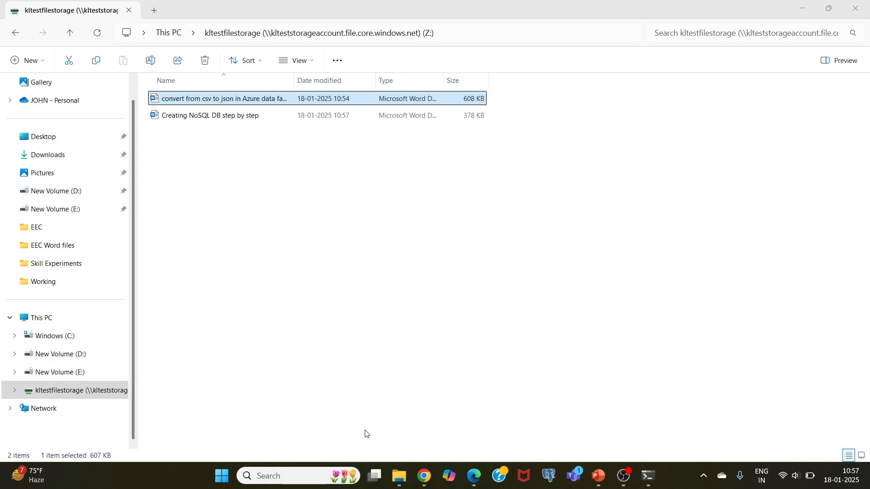
left_click(192, 115)
left_click(224, 102)
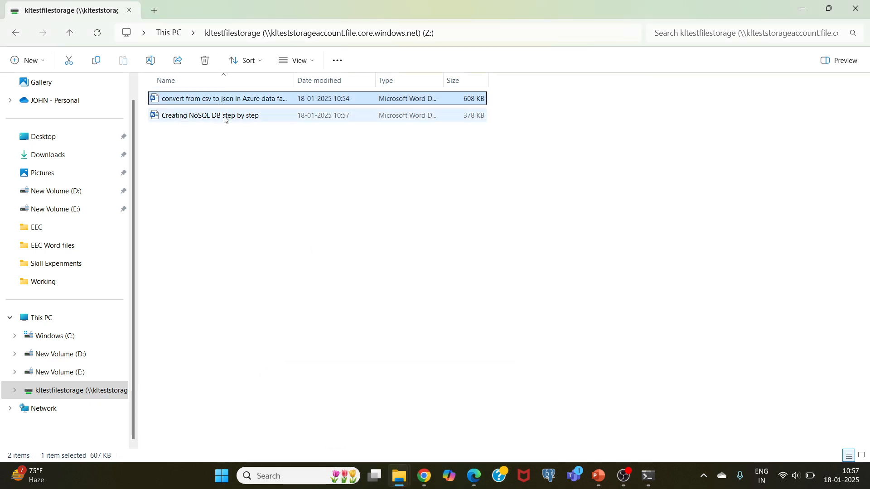
left_click(225, 117)
left_click(225, 103)
left_click(225, 116)
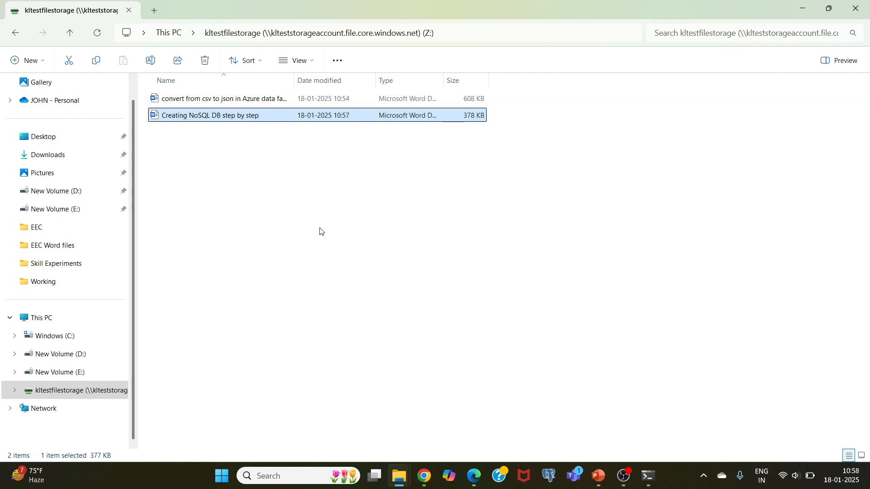
Open the convert from csv to json in Azure data factory document from drive Z in Word, look through it, and close it.
left_click(228, 102)
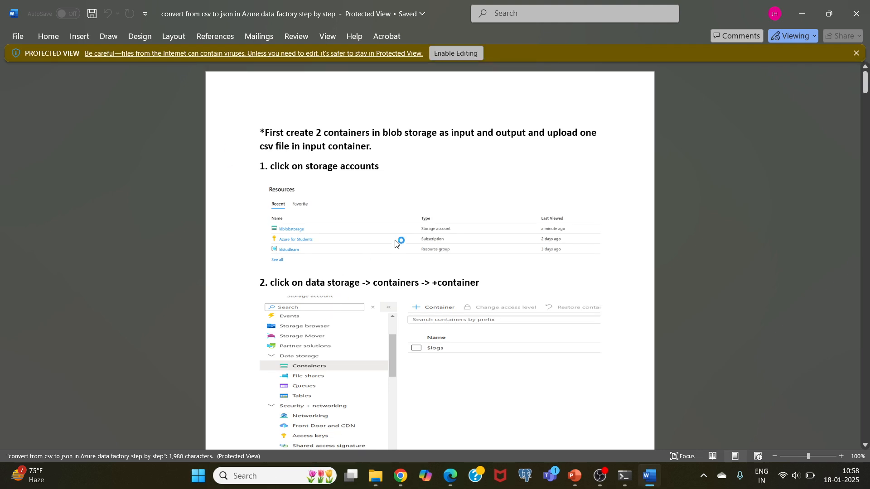
scroll(477, 219, "down", 4)
scroll(500, 228, "down", 3)
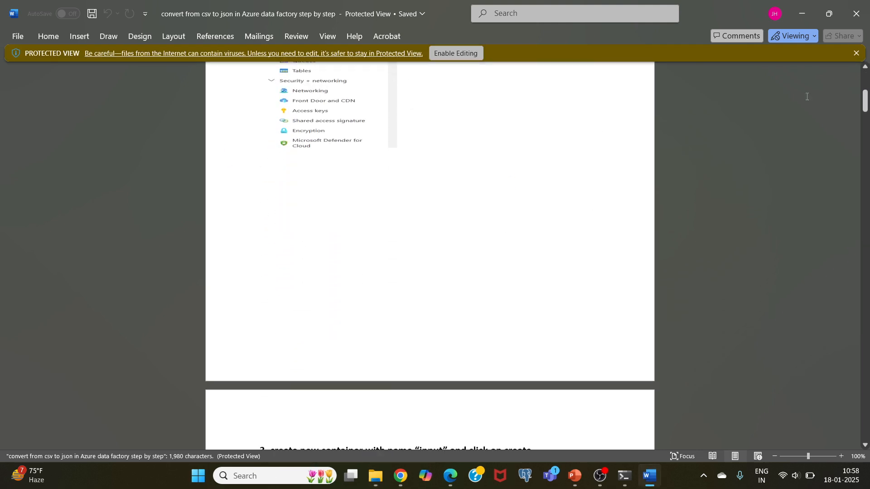
left_click(856, 14)
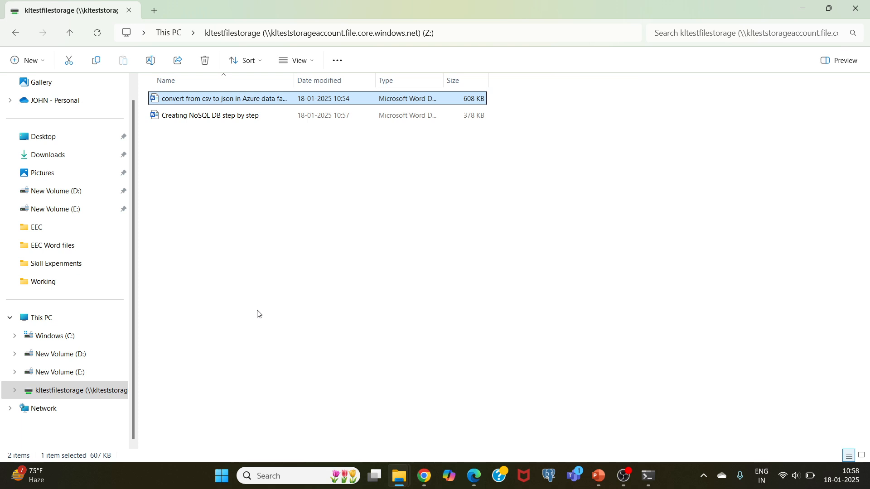
Open the Working folder inside the CBDA folder on New Volume (D:).
left_click(62, 195)
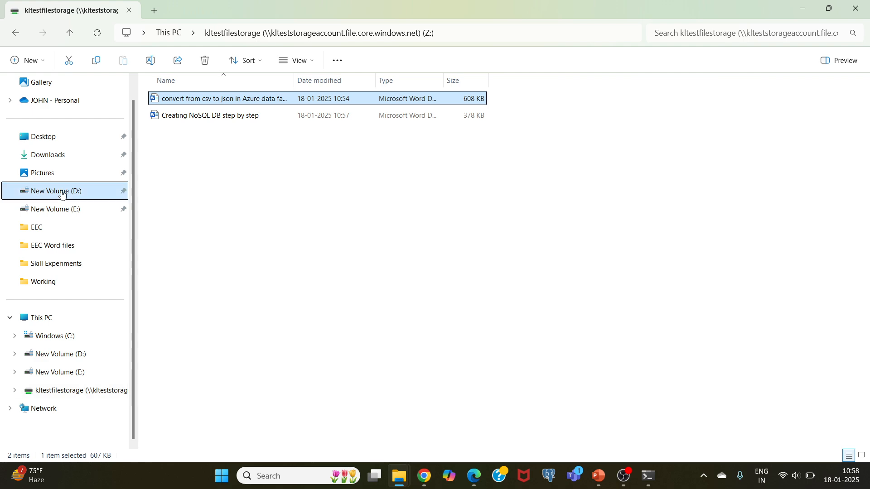
left_click(315, 115)
double_click(314, 116)
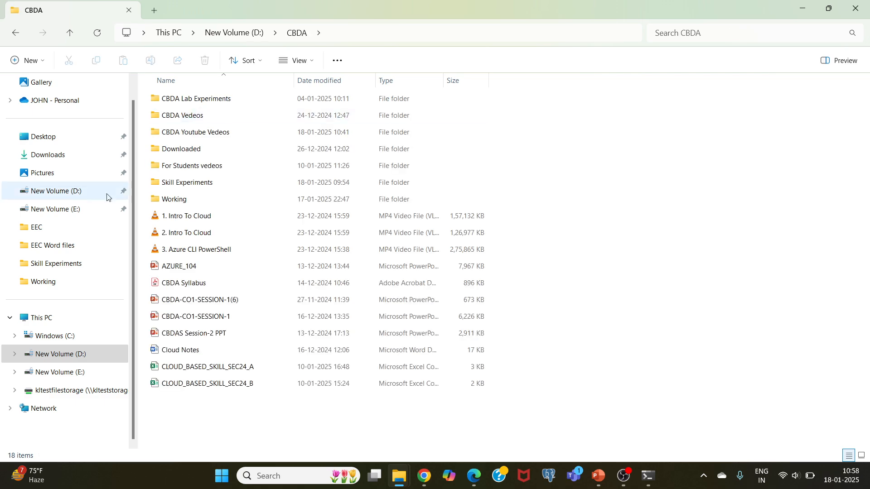
left_click(107, 194)
double_click(309, 126)
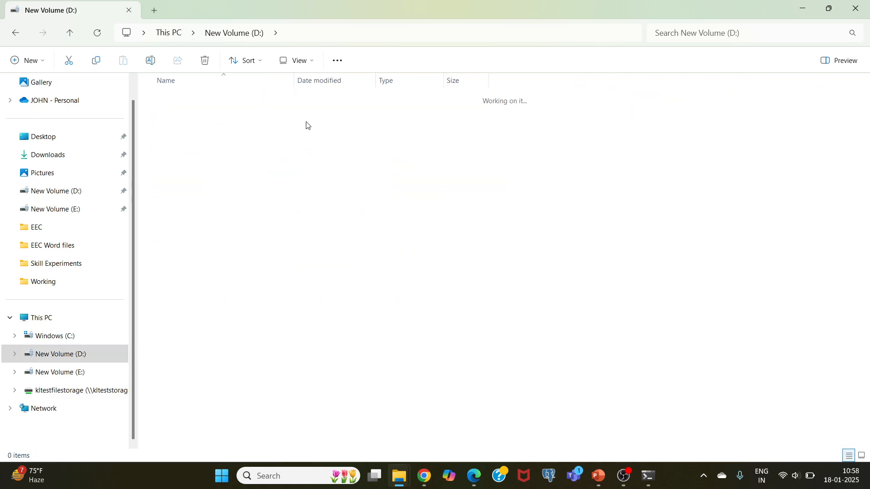
left_click(184, 200)
double_click(184, 200)
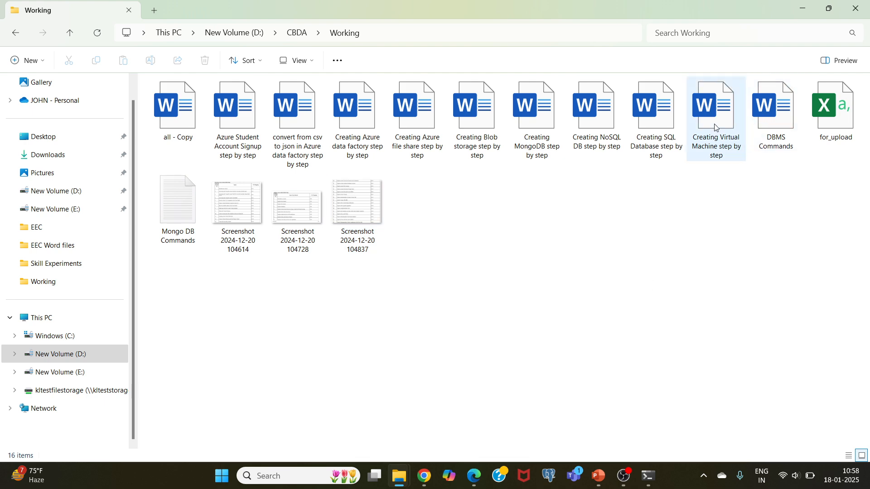
Copy the DBMS Commands document from the Working folder into the kltestfilestorage (Z:) drive.
left_click(774, 113)
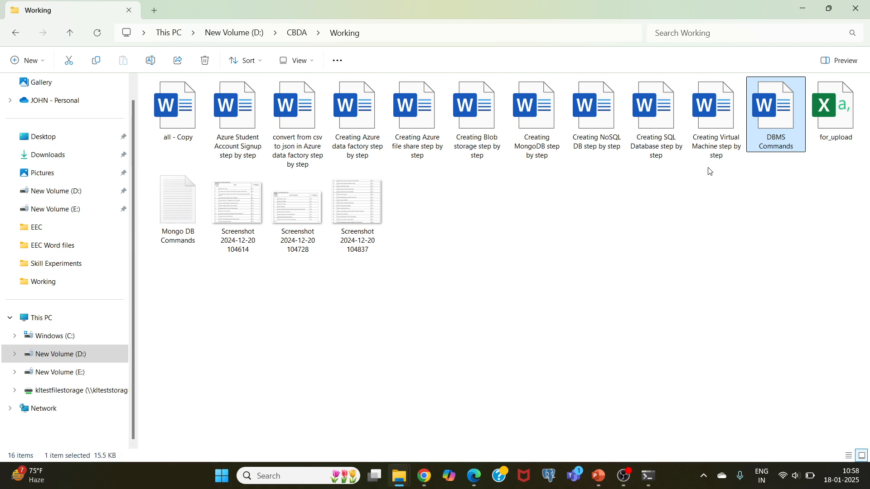
right_click(763, 126)
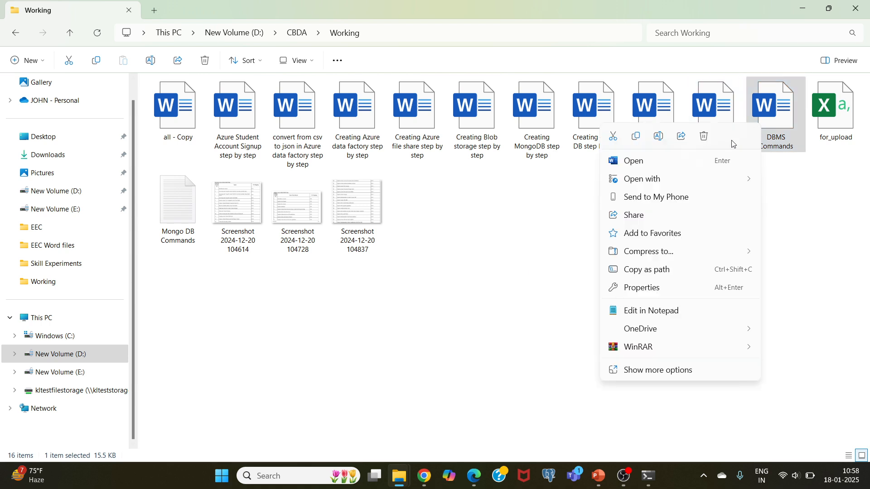
left_click(638, 137)
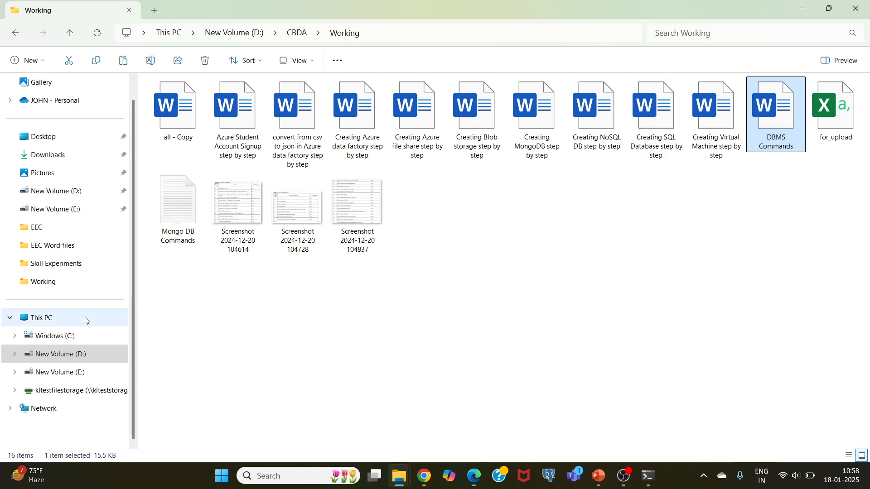
left_click(64, 392)
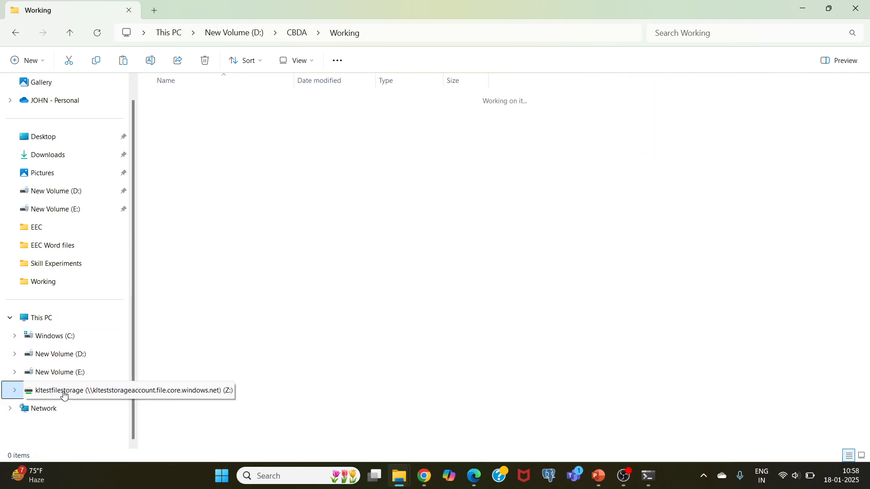
right_click(177, 187)
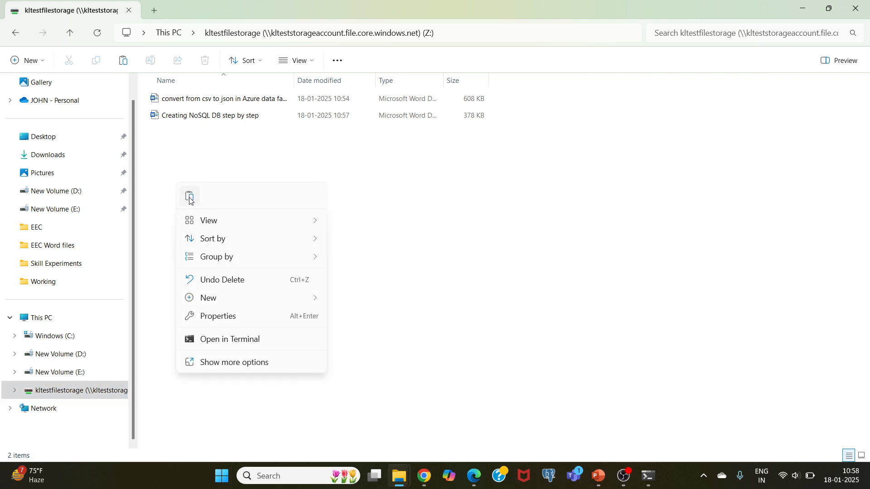
left_click(190, 198)
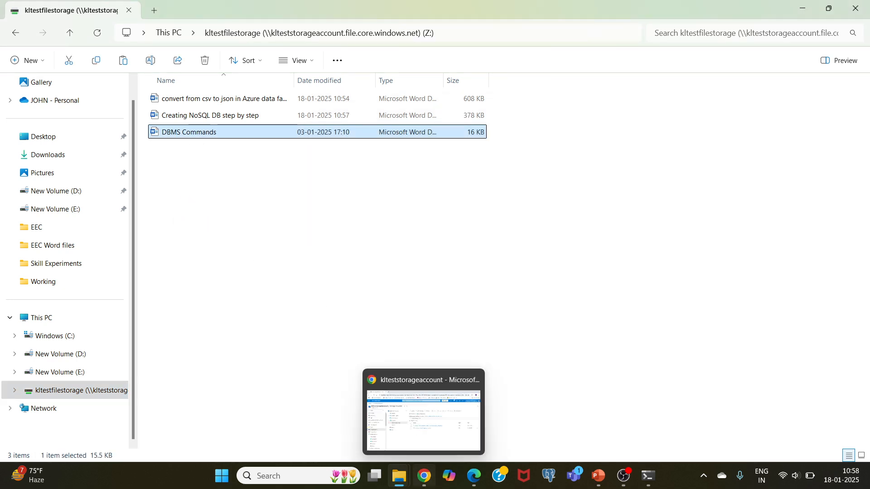
Refresh the kltestfilestorage file list in the Azure portal in Chrome, compare it with drive Z in File Explorer, and bring up Windows PowerShell.
left_click(425, 478)
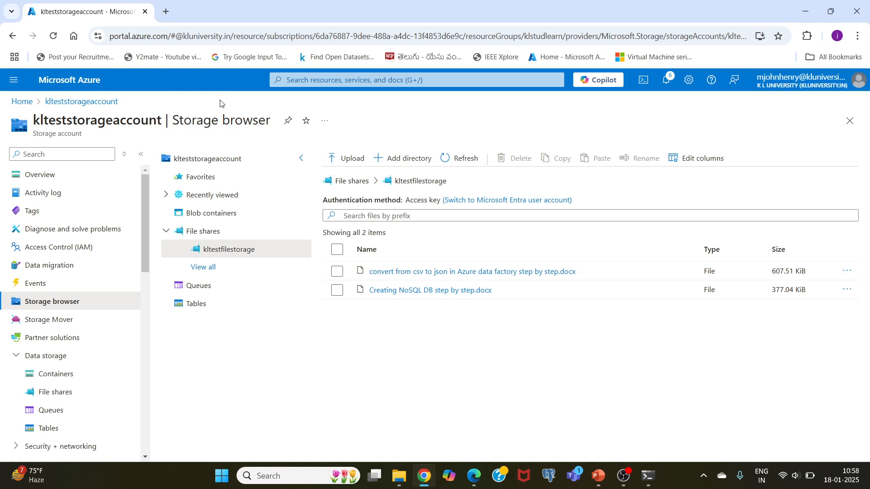
left_click(459, 159)
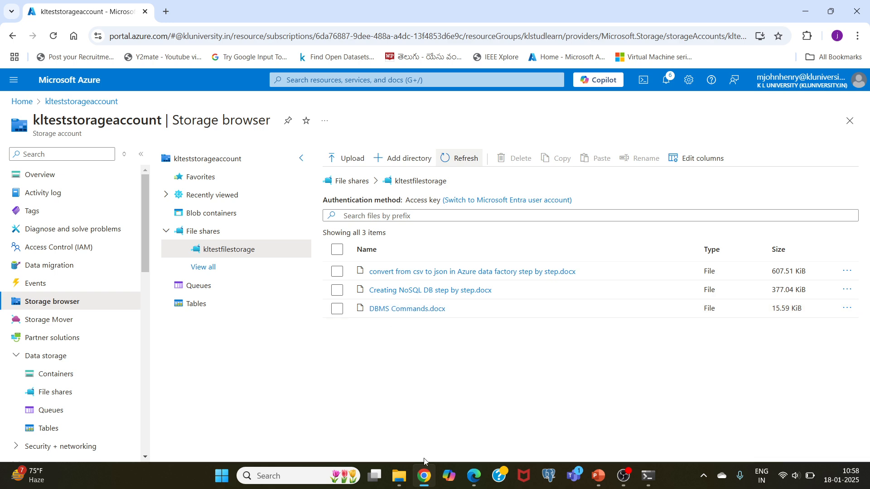
mouse_move(398, 476)
left_click(383, 450)
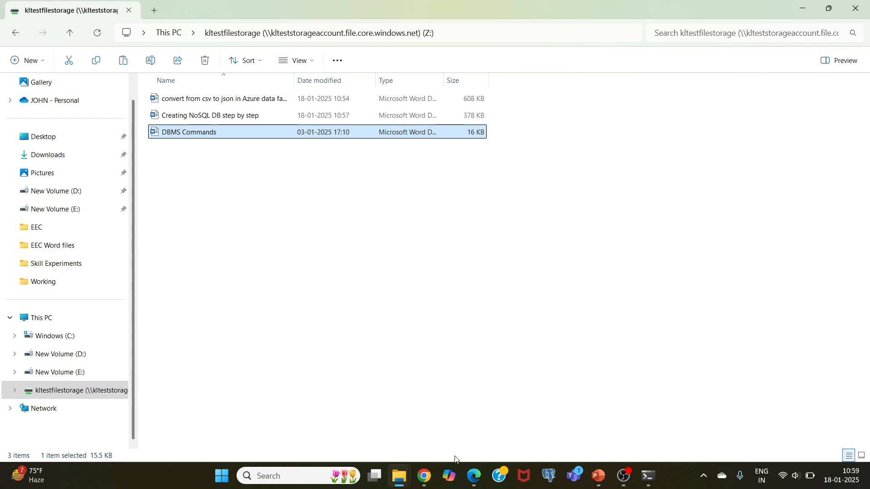
left_click(429, 476)
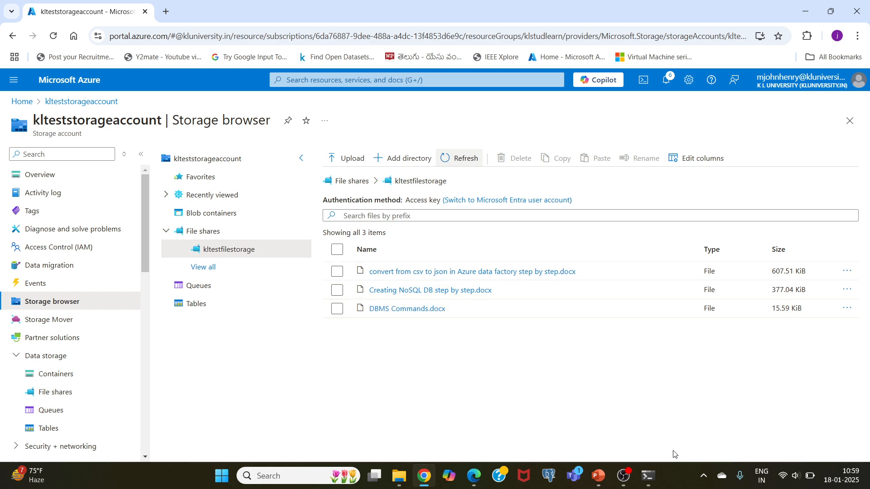
left_click(649, 476)
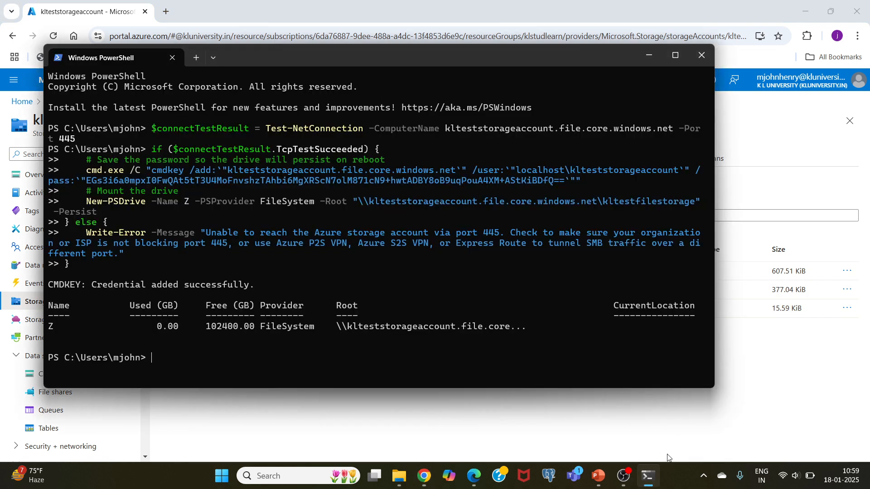